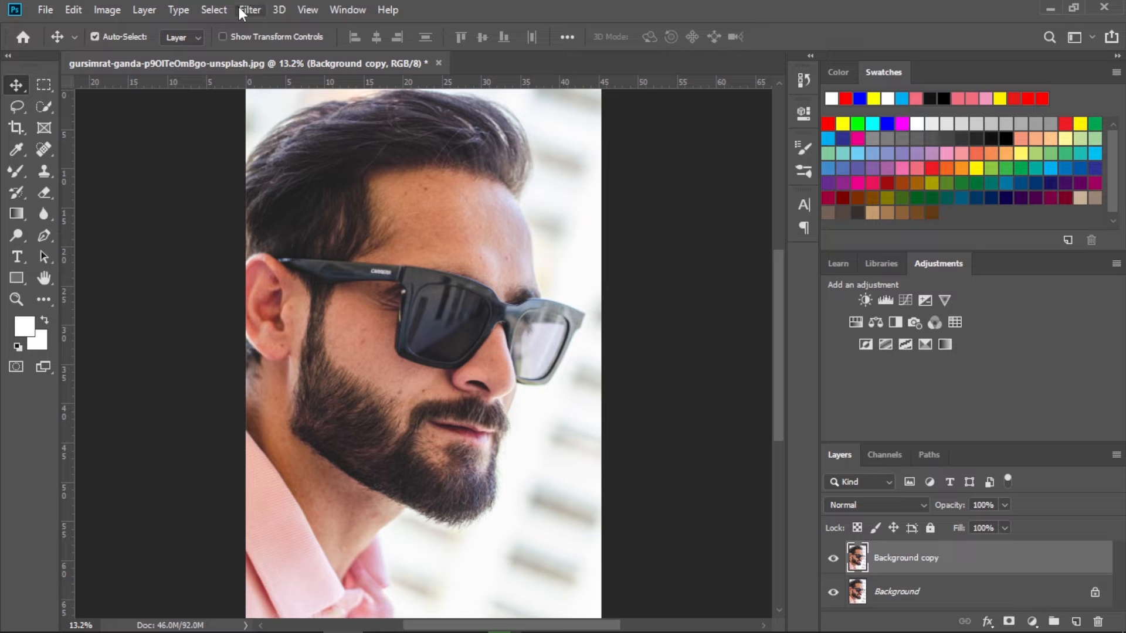
- Start the Camera Raw Filter on the Background copy layer and adjust the photo's white balance tint
click(248, 10)
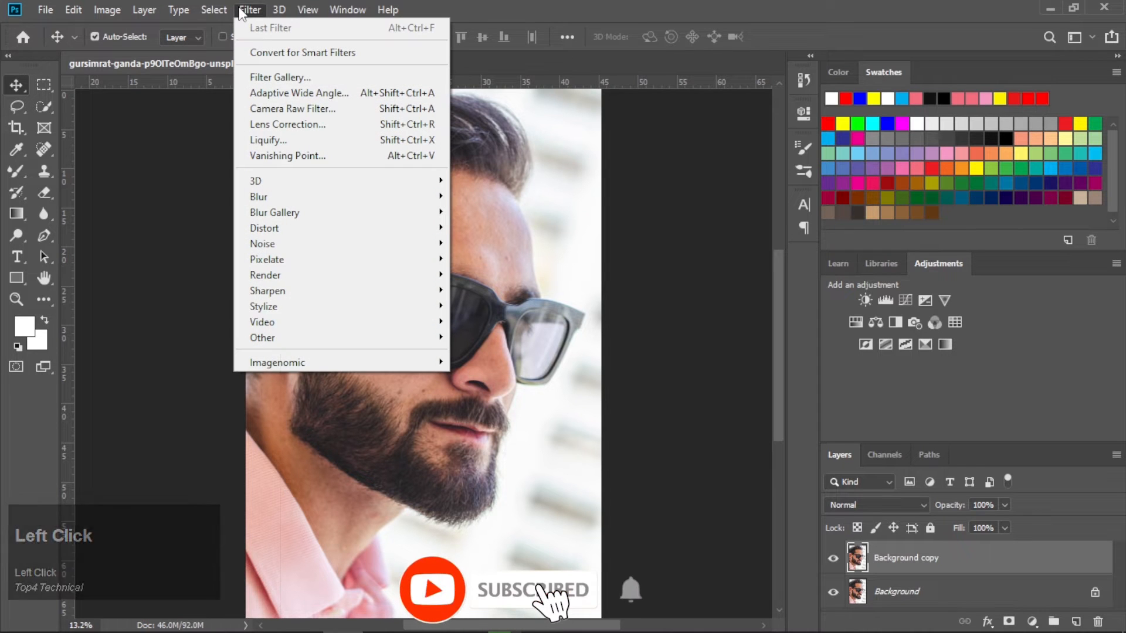
click(294, 109)
click(294, 108)
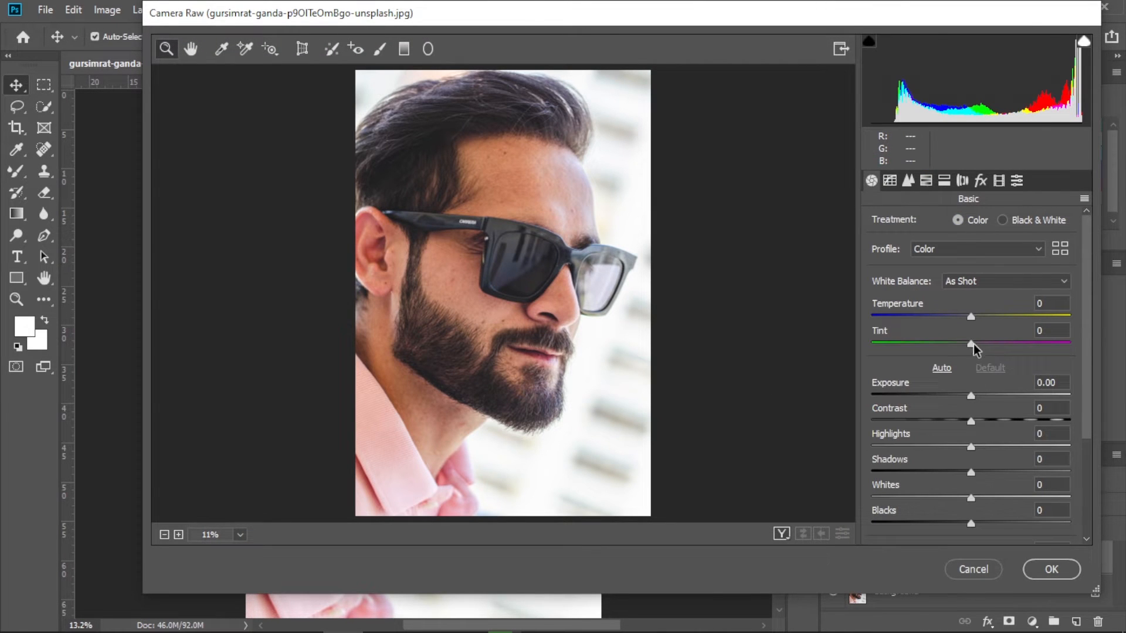
mouse_move(969, 346)
mouse_down()
mouse_move(935, 359)
mouse_move(988, 347)
mouse_move(948, 321)
mouse_move(985, 321)
mouse_move(974, 341)
mouse_move(965, 328)
mouse_up()
click(968, 322)
- Adjust the parametric tone curve slightly through its highlights
click(885, 182)
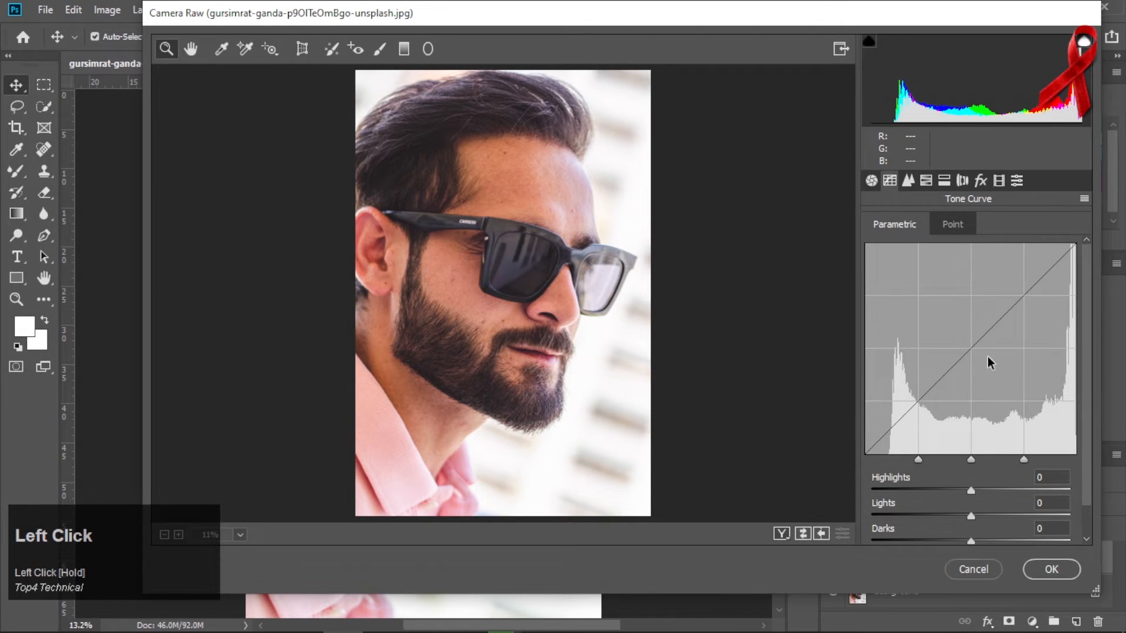
drag(969, 347, 977, 351)
drag(971, 491, 968, 492)
- In the HSL saturation adjustments, set Reds to +39 and Yellows to -27
click(926, 180)
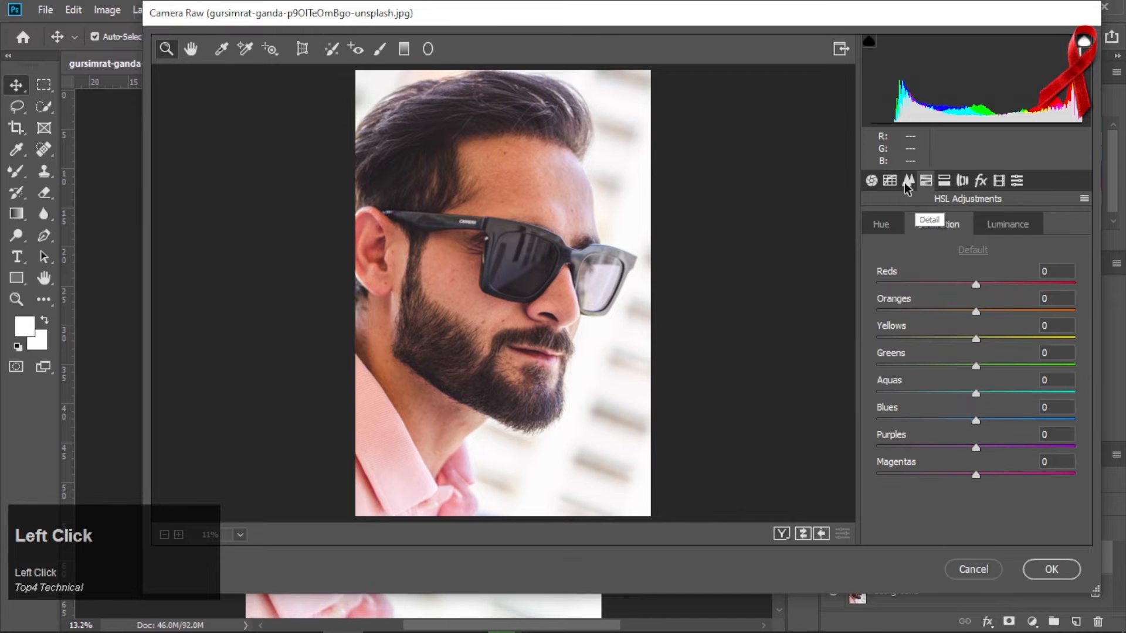
click(938, 224)
drag(976, 285, 1014, 284)
drag(985, 341, 951, 340)
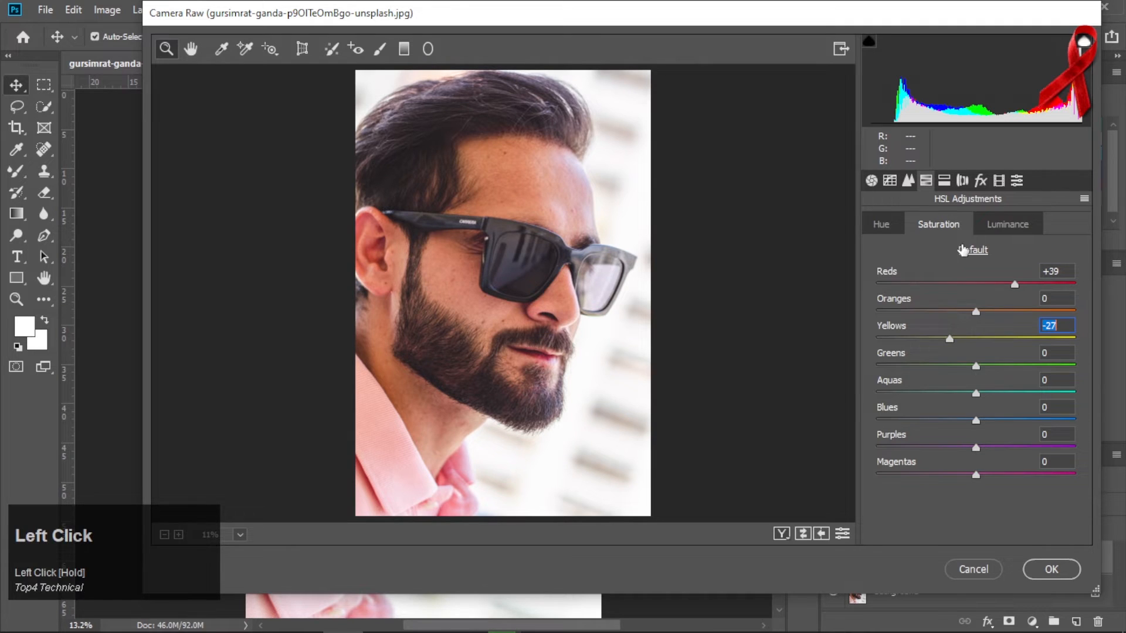
- Set the calibration shadows tint to -23 and the grain amount to 20
click(996, 181)
click(974, 288)
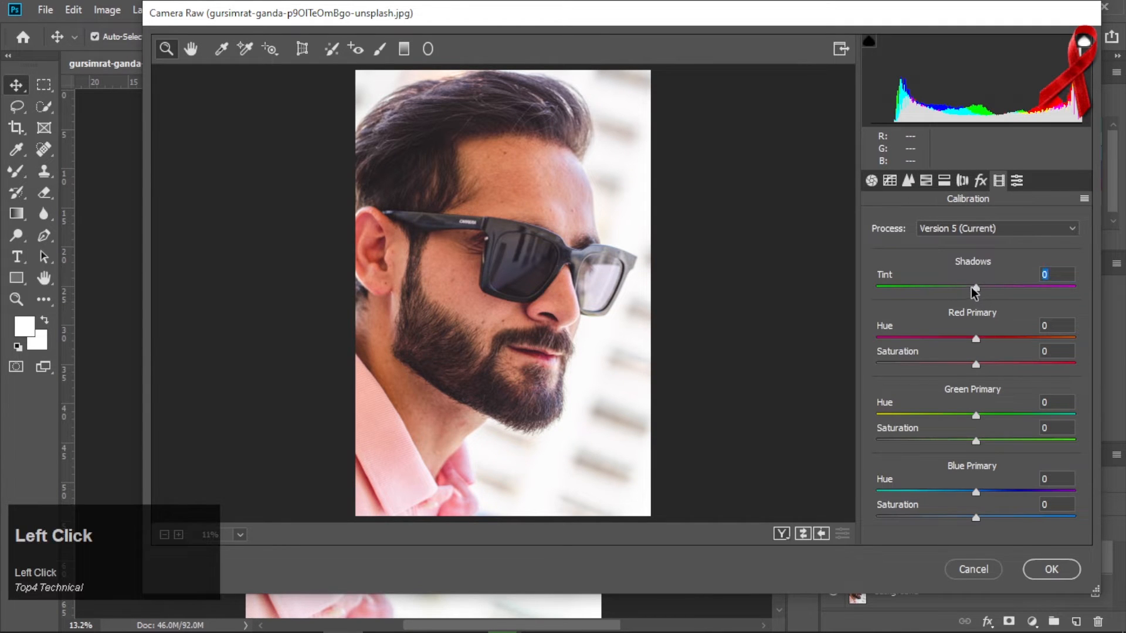
drag(973, 292, 951, 293)
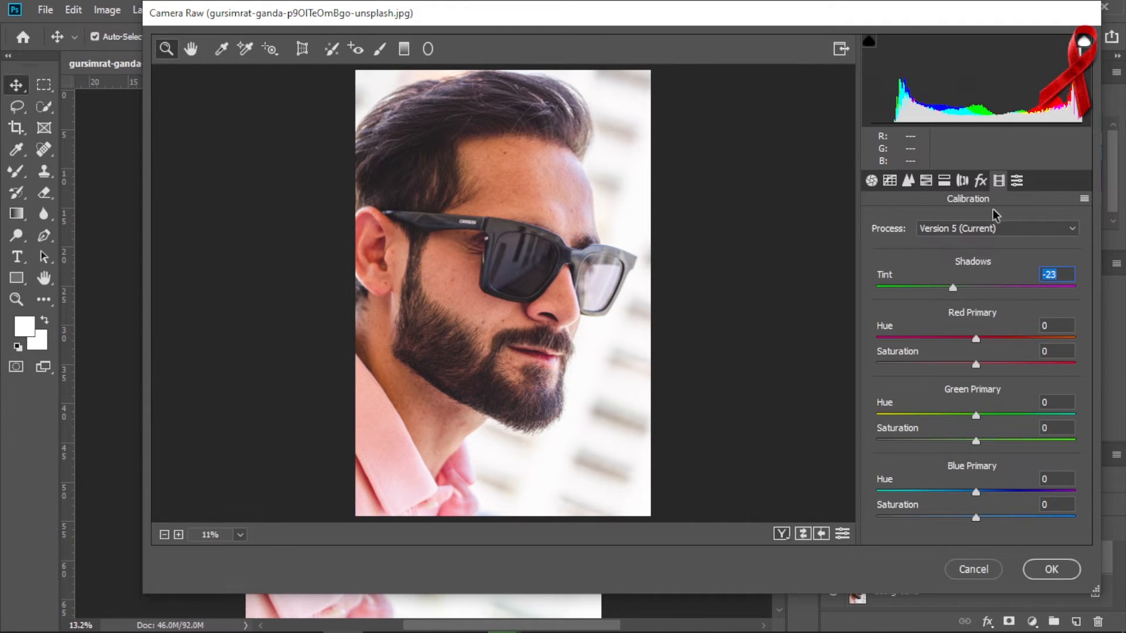
click(980, 180)
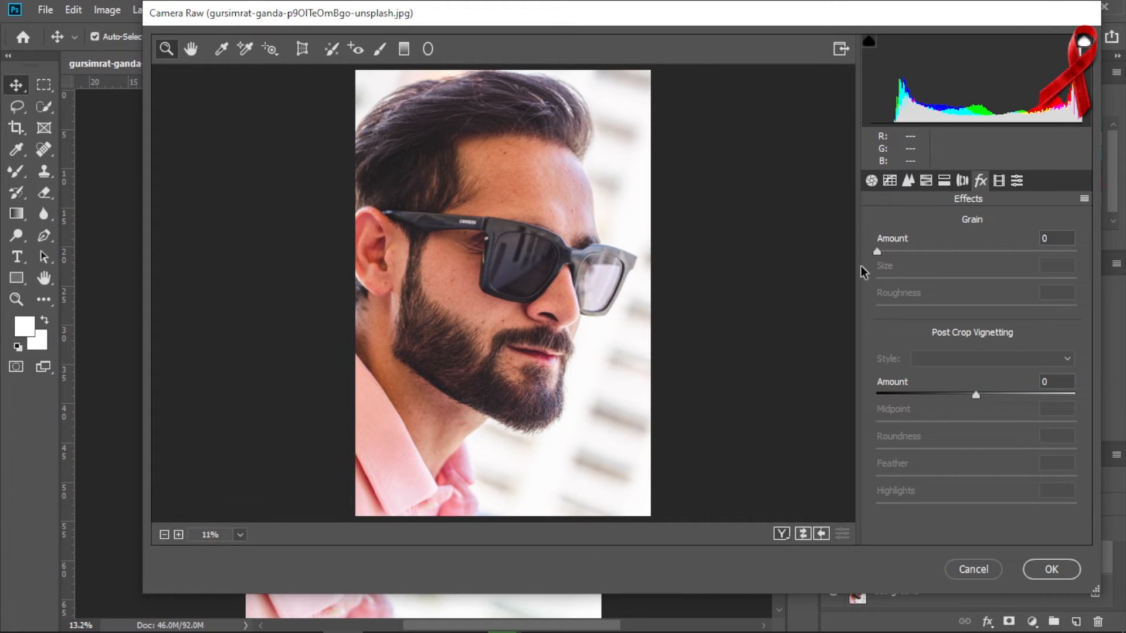
drag(877, 252, 917, 254)
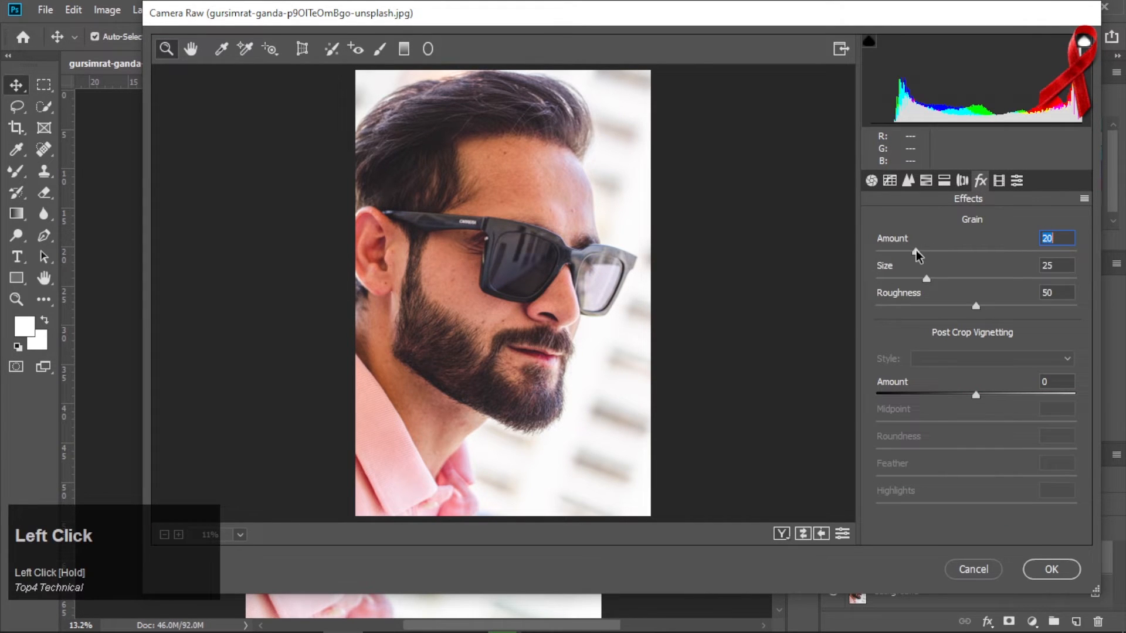
- Apply the Bright color preset and accept the Camera Raw edits
click(1017, 180)
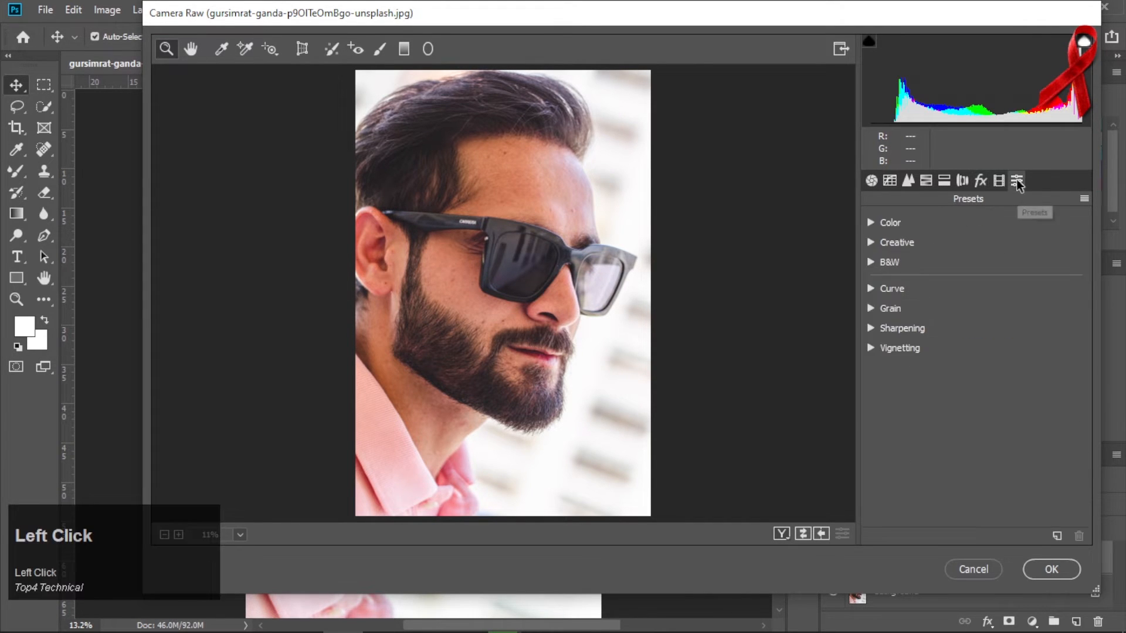
click(878, 223)
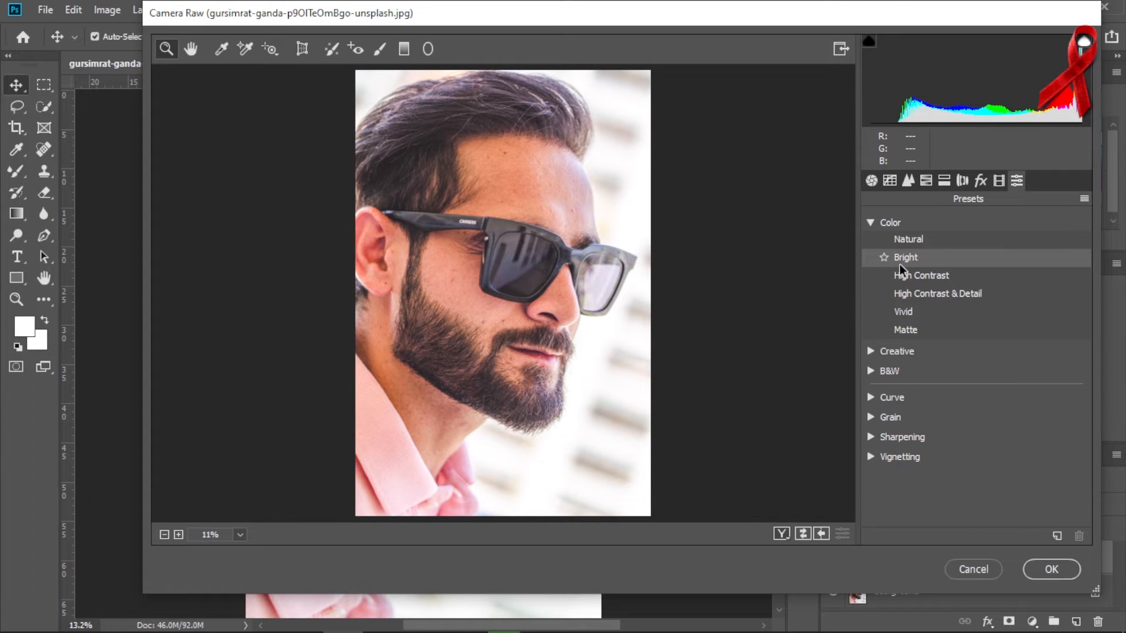
click(899, 264)
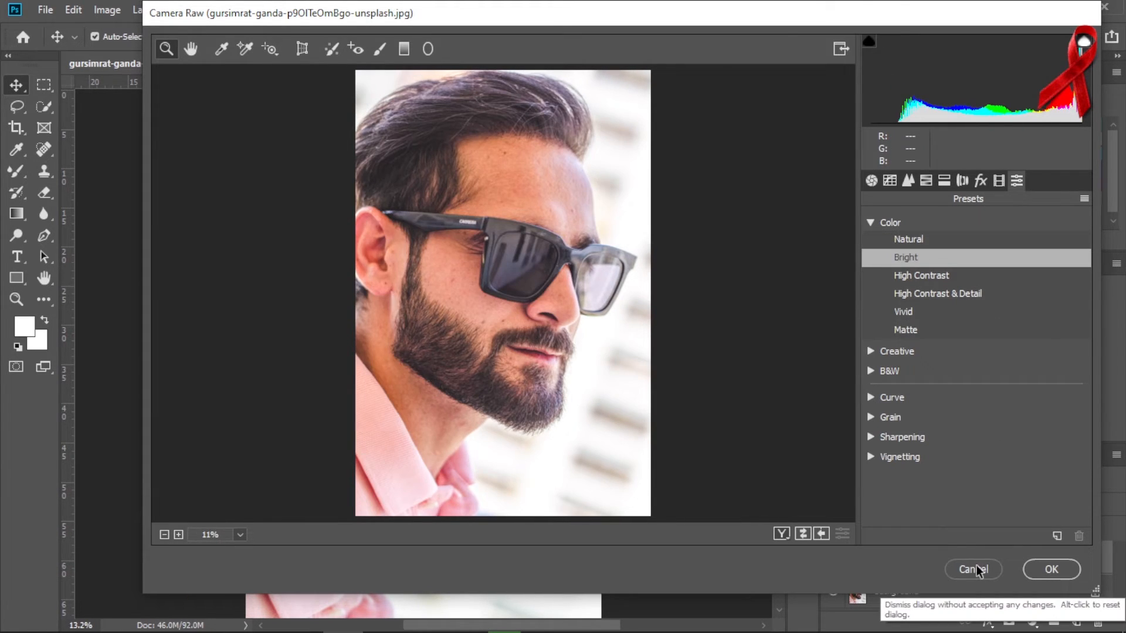
click(1041, 569)
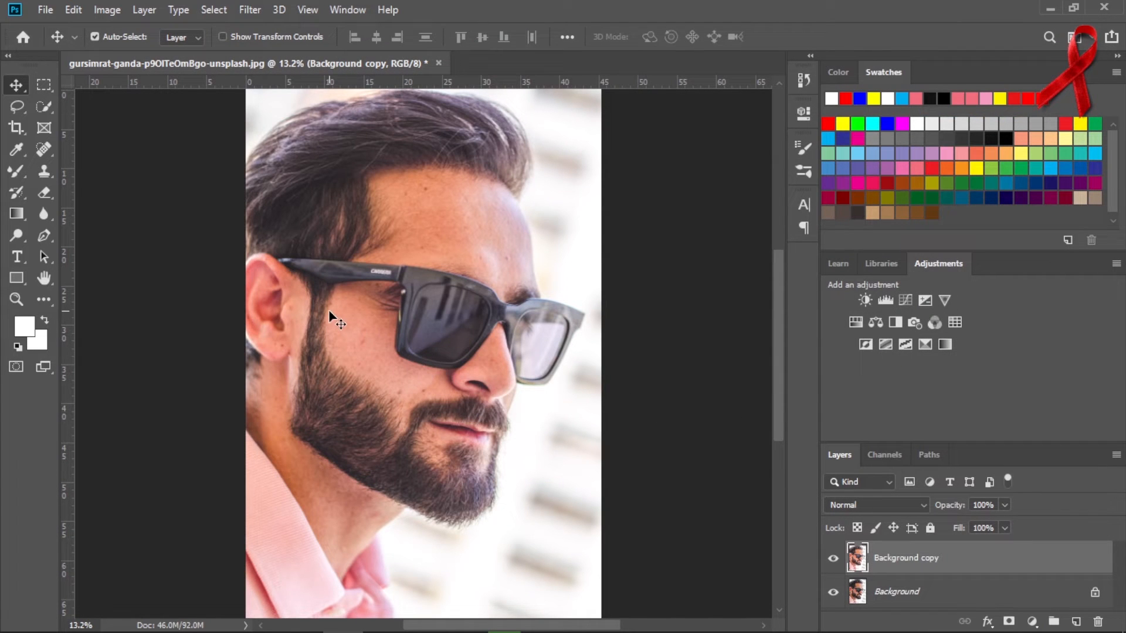
- Smooth the forehead skin and its spots using the Mixer Brush at 120 px
click(17, 192)
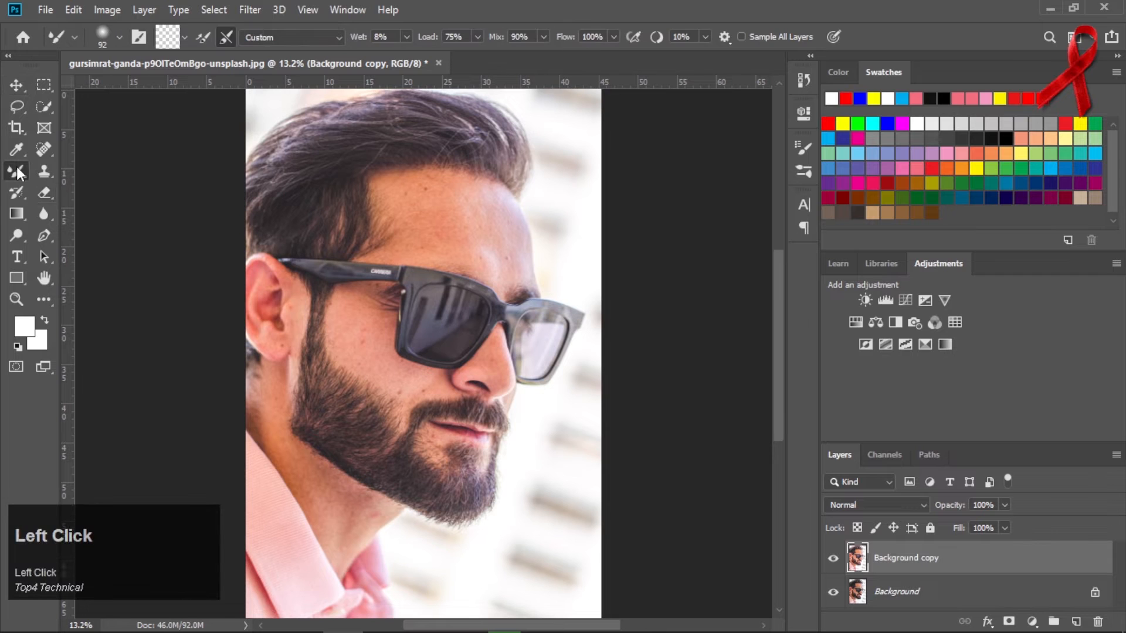
right_click(20, 172)
click(12, 171)
right_click(13, 171)
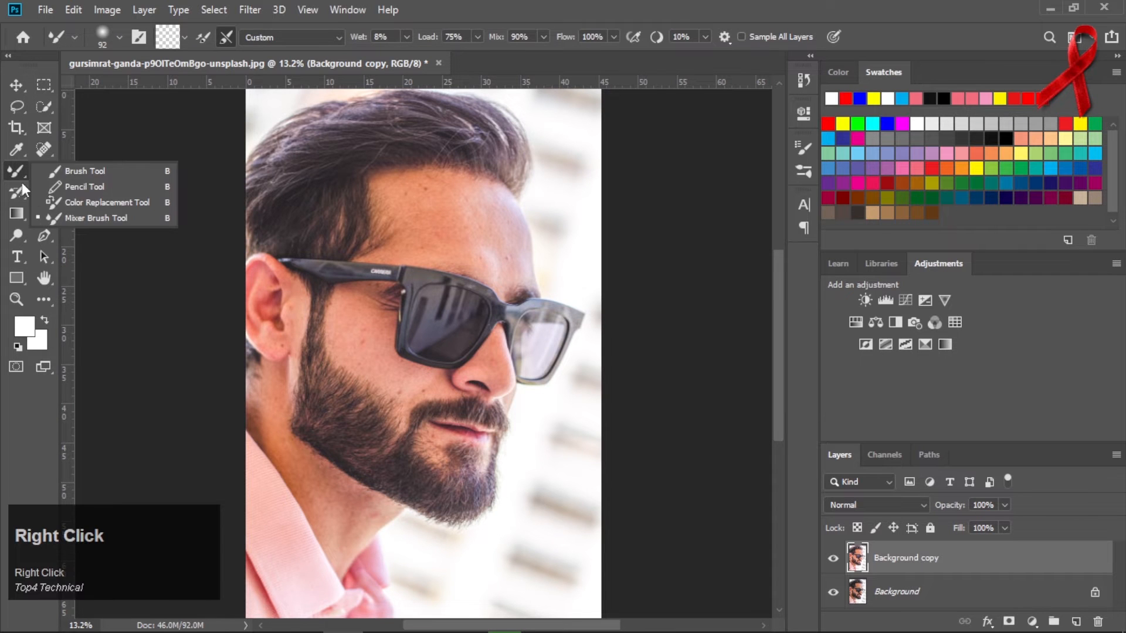
click(73, 219)
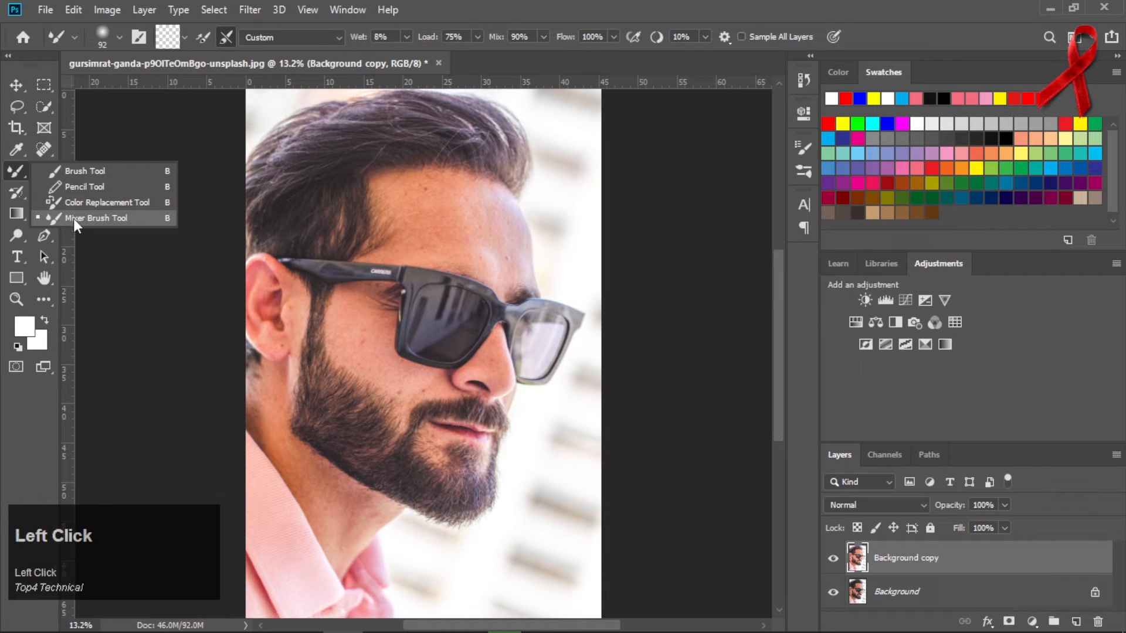
scroll(476, 239, up, 2)
right_click(469, 234)
click(590, 267)
mouse_move(404, 209)
mouse_down()
mouse_move(393, 242)
mouse_move(426, 243)
mouse_move(391, 248)
mouse_up()
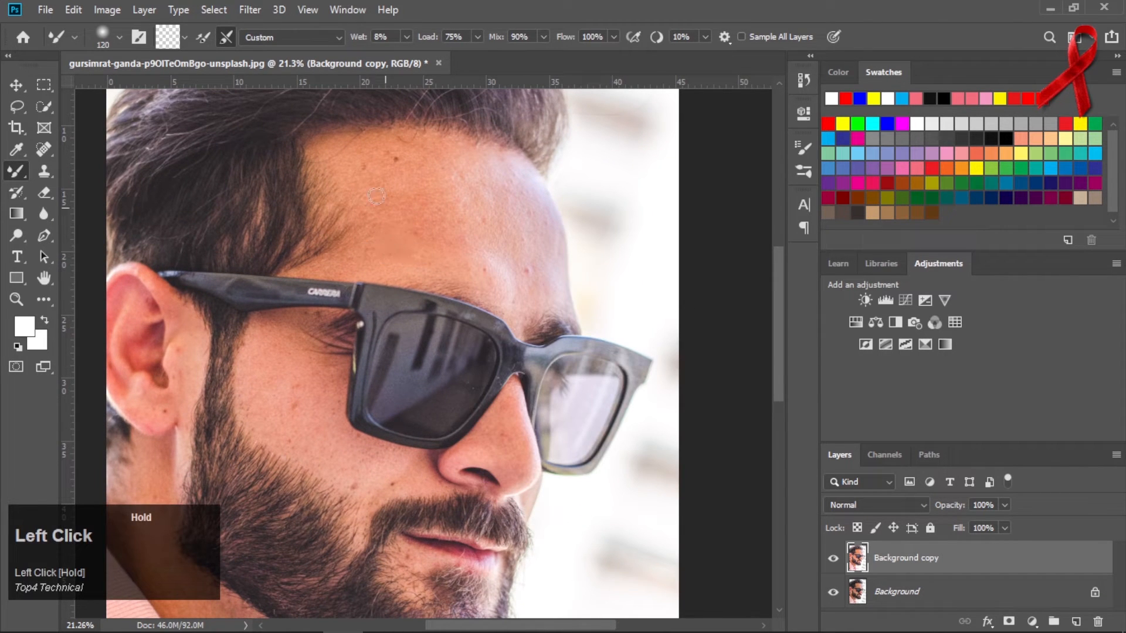
drag(410, 143, 417, 149)
mouse_move(366, 228)
mouse_down()
mouse_move(326, 272)
mouse_move(365, 272)
mouse_move(356, 252)
mouse_move(389, 217)
mouse_up()
- Enlarge the Mixer Brush to 161 px and blend the rest of the forehead skin
right_click(425, 169)
click(579, 207)
mouse_move(400, 203)
mouse_down()
mouse_move(440, 190)
mouse_move(413, 159)
mouse_up()
drag(419, 251, 415, 273)
mouse_move(376, 196)
mouse_down()
mouse_move(346, 170)
mouse_move(363, 218)
mouse_up()
- Smooth the cheek between the sunglasses and the beard with the Mixer Brush
scroll(479, 252, down, 2)
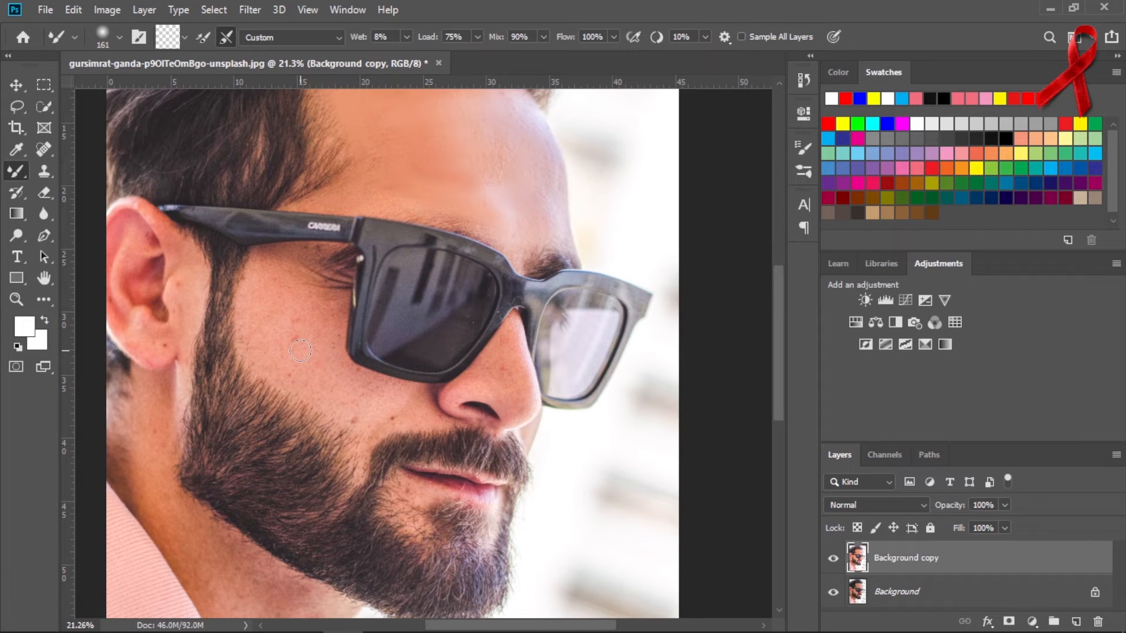
scroll(300, 351, up, 2)
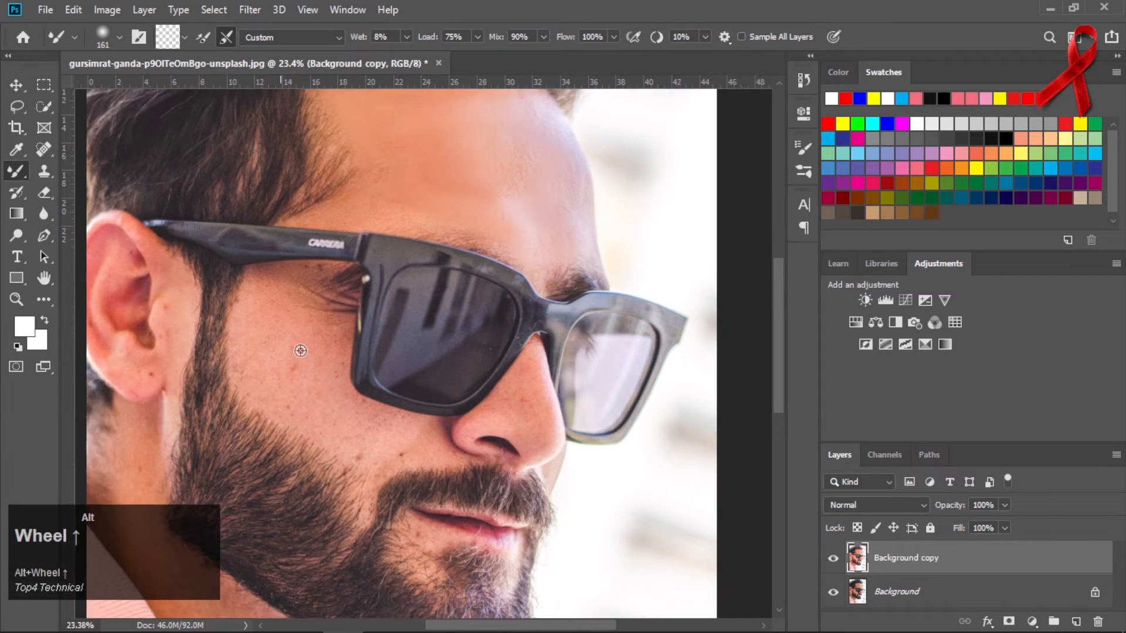
scroll(300, 351, up, 1)
scroll(301, 350, down, 1)
drag(292, 303, 277, 346)
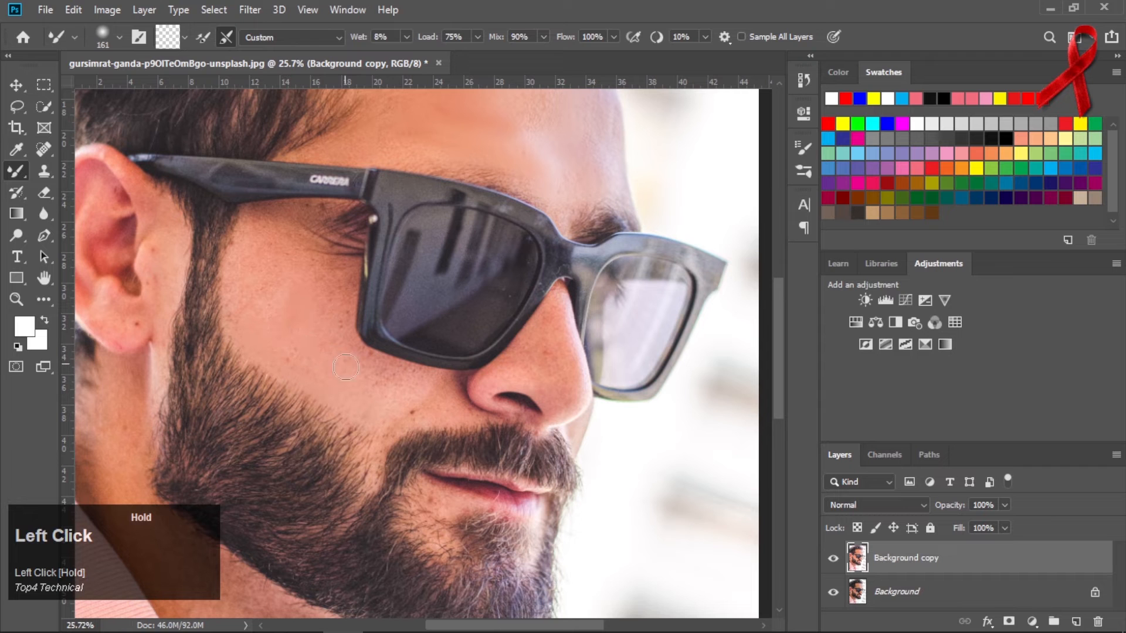
drag(368, 389, 365, 355)
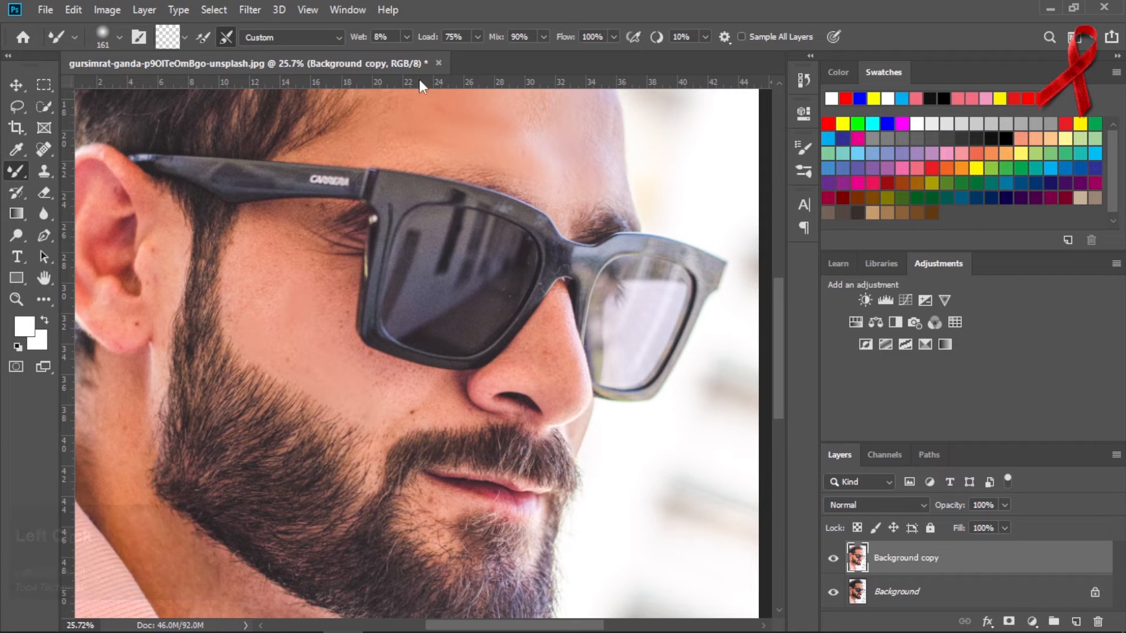
- Raise the Mixer Brush wetness to 21% and blend the cheek from the temple down to the mustache
click(406, 36)
click(417, 54)
mouse_move(272, 245)
mouse_down()
mouse_move(272, 301)
mouse_move(268, 252)
mouse_move(252, 294)
mouse_move(249, 259)
mouse_move(241, 313)
mouse_move(236, 265)
mouse_move(237, 312)
mouse_move(256, 228)
mouse_up()
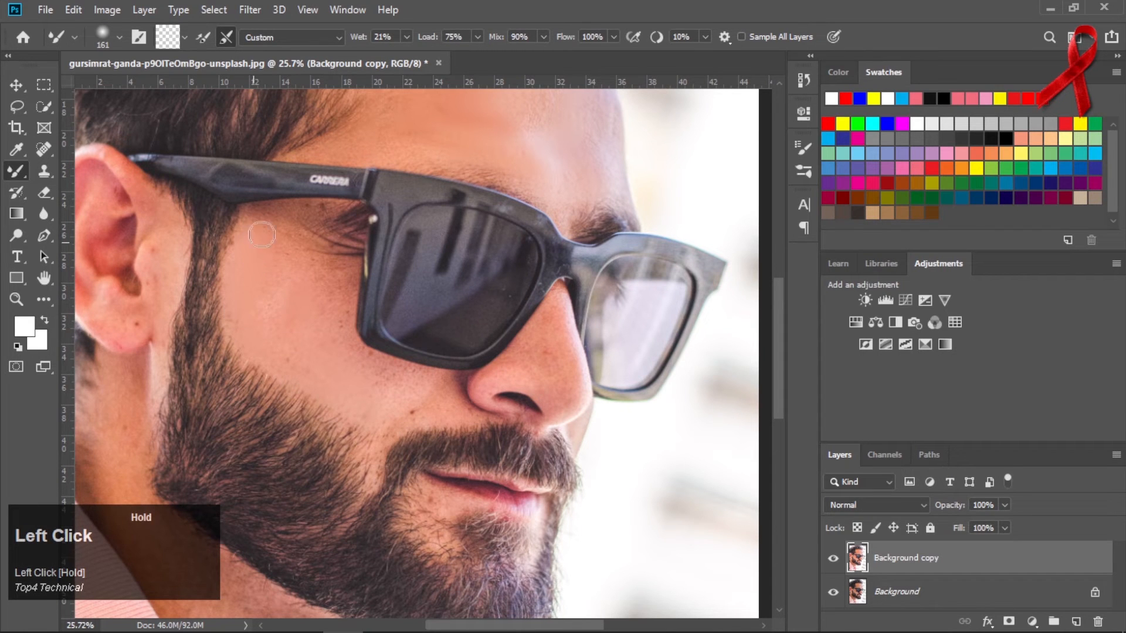
mouse_move(290, 260)
mouse_down()
mouse_move(323, 269)
mouse_move(316, 279)
mouse_up()
mouse_move(267, 301)
mouse_down()
mouse_move(337, 329)
mouse_move(337, 273)
mouse_move(347, 347)
mouse_move(439, 390)
mouse_move(396, 421)
mouse_up()
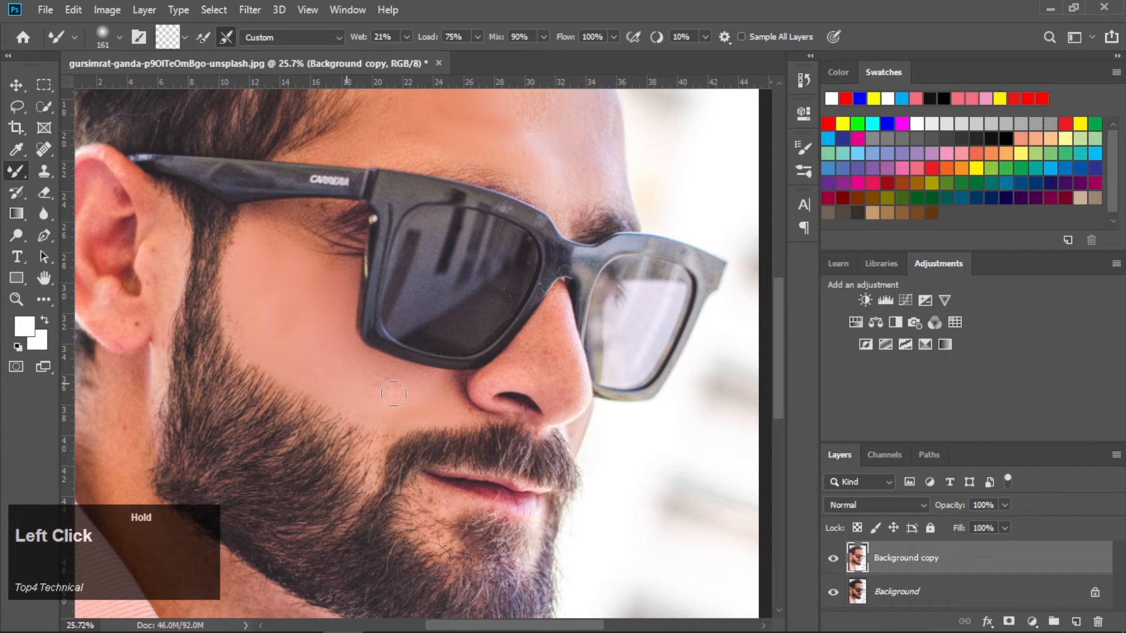
mouse_move(267, 240)
mouse_down()
mouse_move(306, 216)
mouse_move(273, 210)
mouse_move(301, 210)
mouse_move(291, 239)
mouse_move(301, 231)
mouse_move(324, 273)
mouse_up()
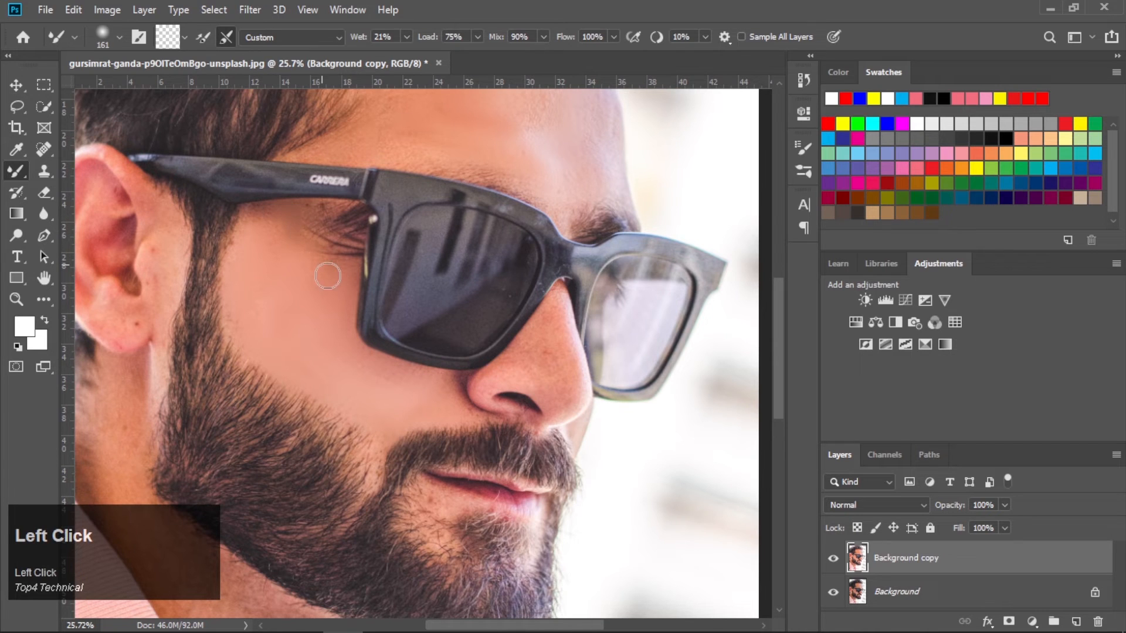
- Smooth the skin just above the sunglasses and the strip between the ear and the beard
scroll(316, 269, up, 1)
click(342, 201)
mouse_move(341, 201)
mouse_down()
mouse_move(353, 173)
mouse_move(342, 181)
mouse_move(381, 158)
mouse_move(350, 192)
mouse_move(314, 199)
mouse_move(492, 212)
mouse_move(404, 176)
mouse_up()
scroll(188, 270, down, 1)
drag(170, 276, 156, 325)
drag(164, 397, 176, 380)
- Set the Mixer Brush to 91 px with 12% wetness and smooth the bridge, side and tip of the nose
scroll(285, 316, down, 1)
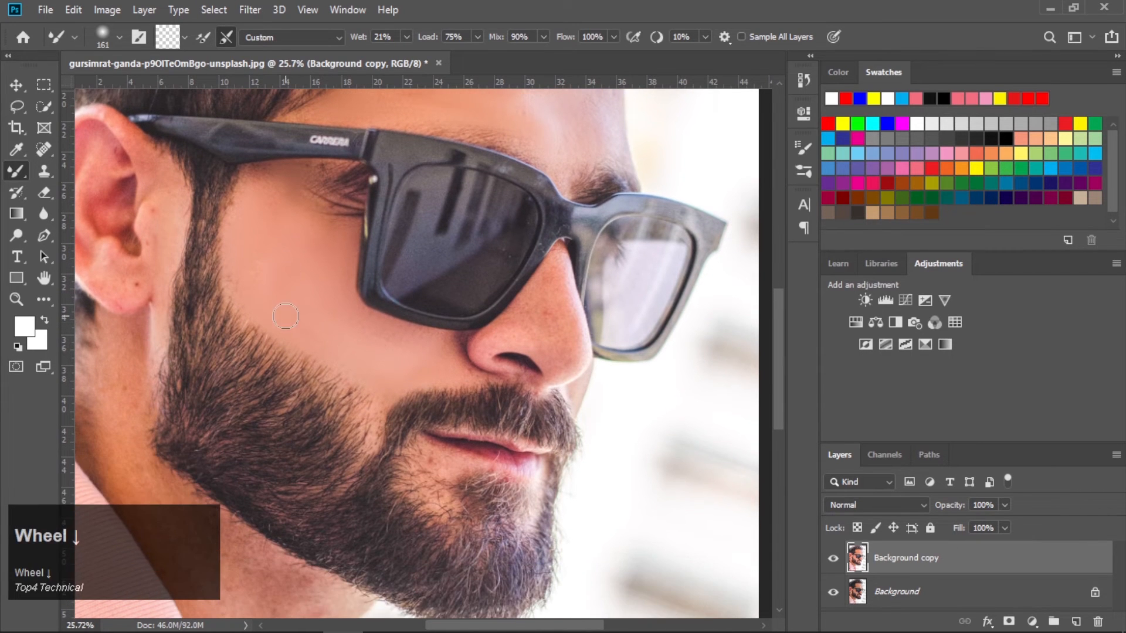
right_click(547, 324)
click(674, 359)
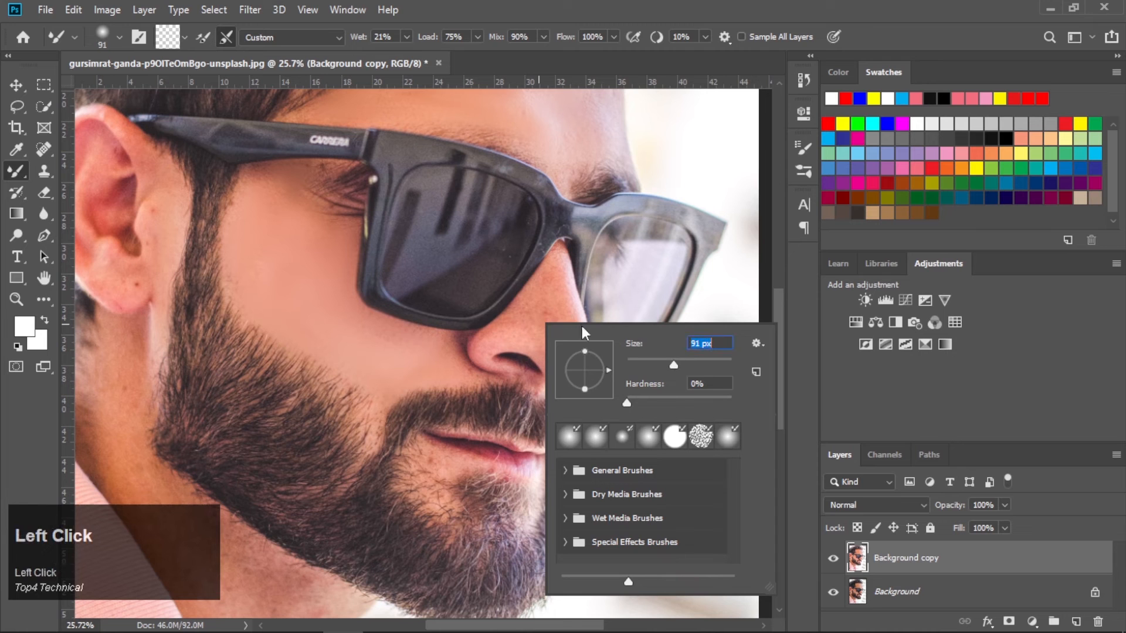
click(403, 34)
drag(404, 56, 396, 55)
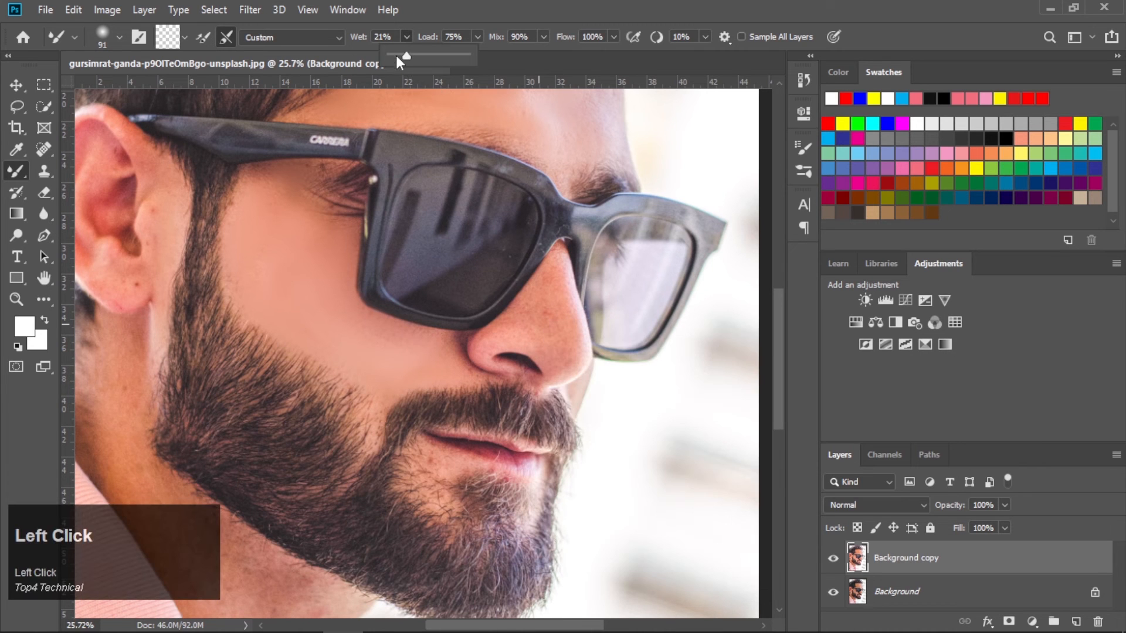
click(482, 353)
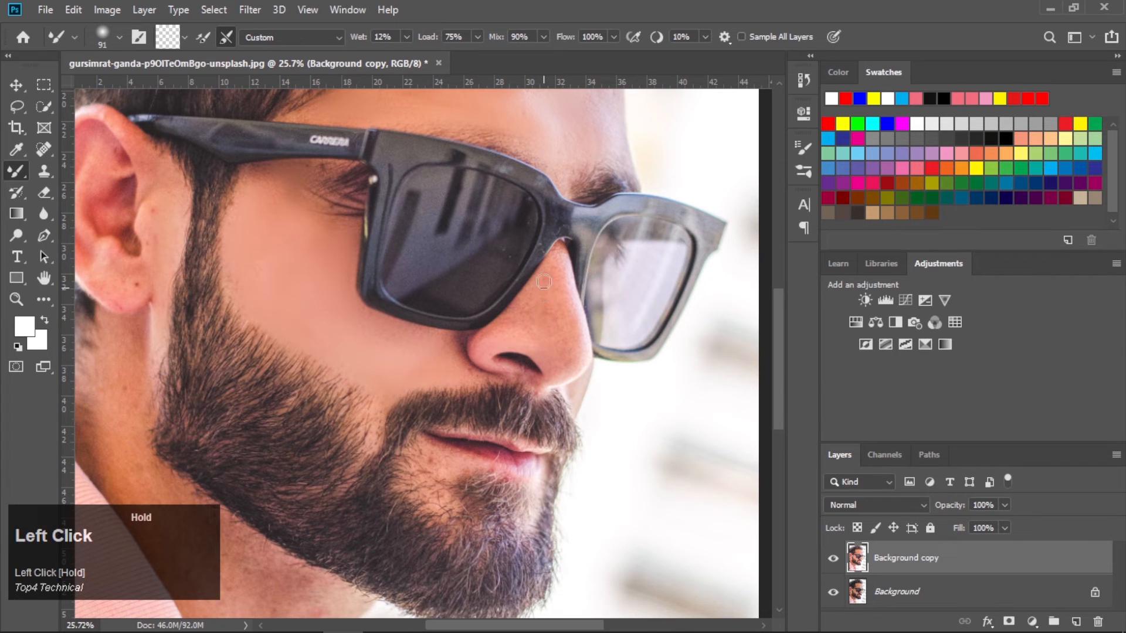
drag(544, 282, 575, 343)
click(555, 353)
drag(566, 267, 569, 268)
drag(572, 340, 572, 355)
mouse_move(487, 339)
mouse_down()
mouse_move(509, 329)
mouse_move(537, 281)
mouse_move(515, 312)
mouse_move(545, 311)
mouse_move(550, 278)
mouse_up()
drag(565, 343, 567, 351)
drag(488, 331, 486, 336)
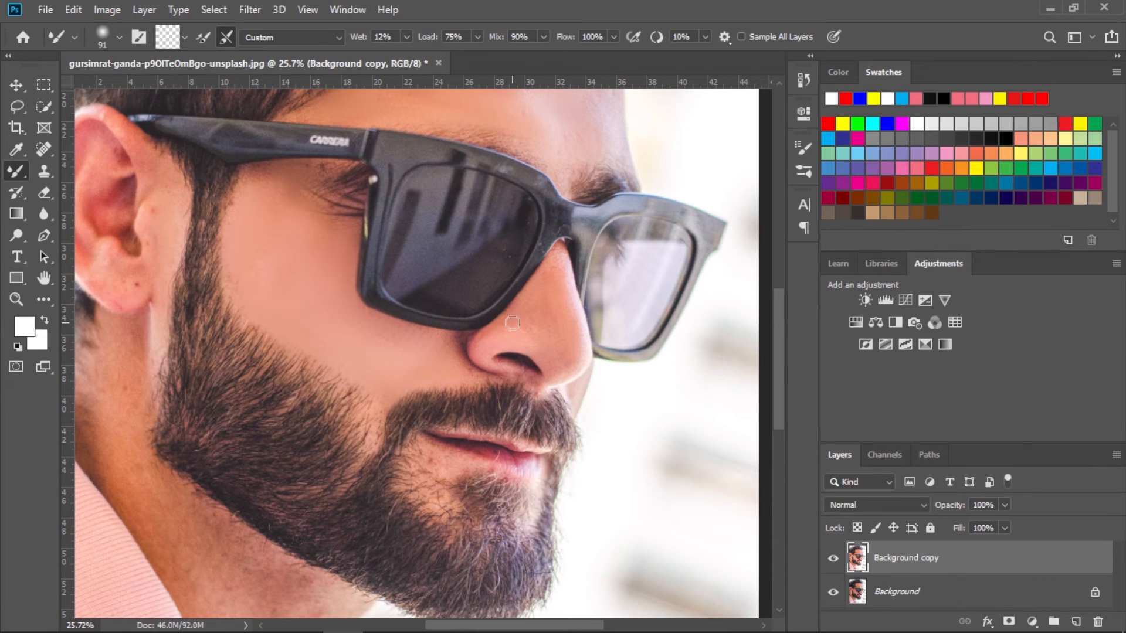
- Set the Mixer Brush size to 124 px and smooth the neck below the ear and behind the beard
scroll(512, 323, down, 3)
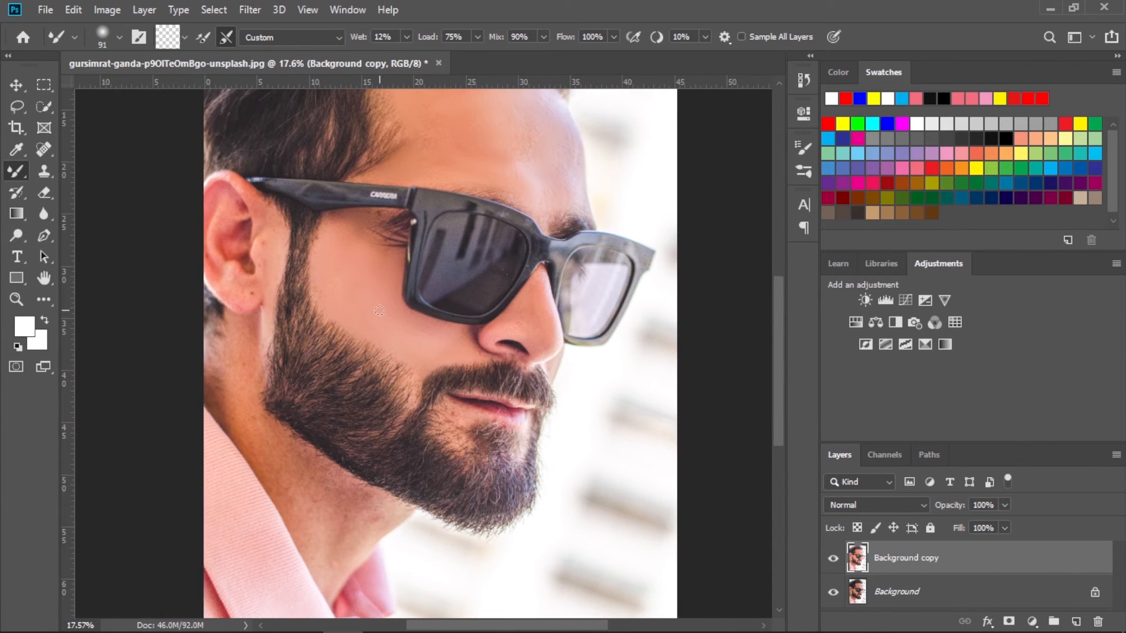
scroll(379, 311, down, 1)
scroll(249, 384, up, 1)
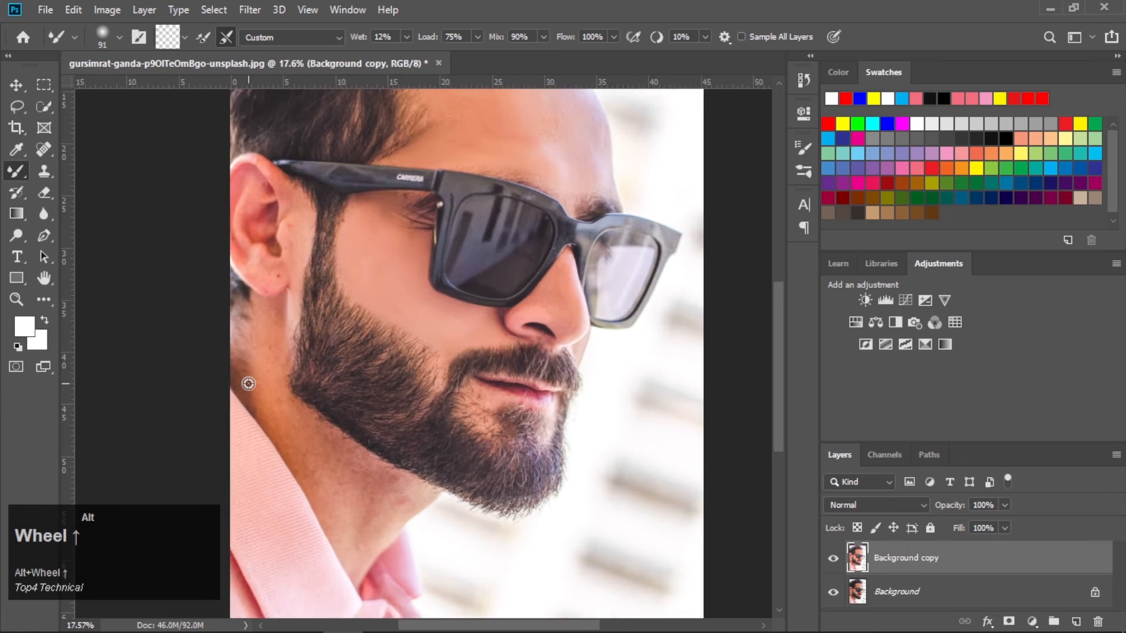
scroll(249, 384, up, 3)
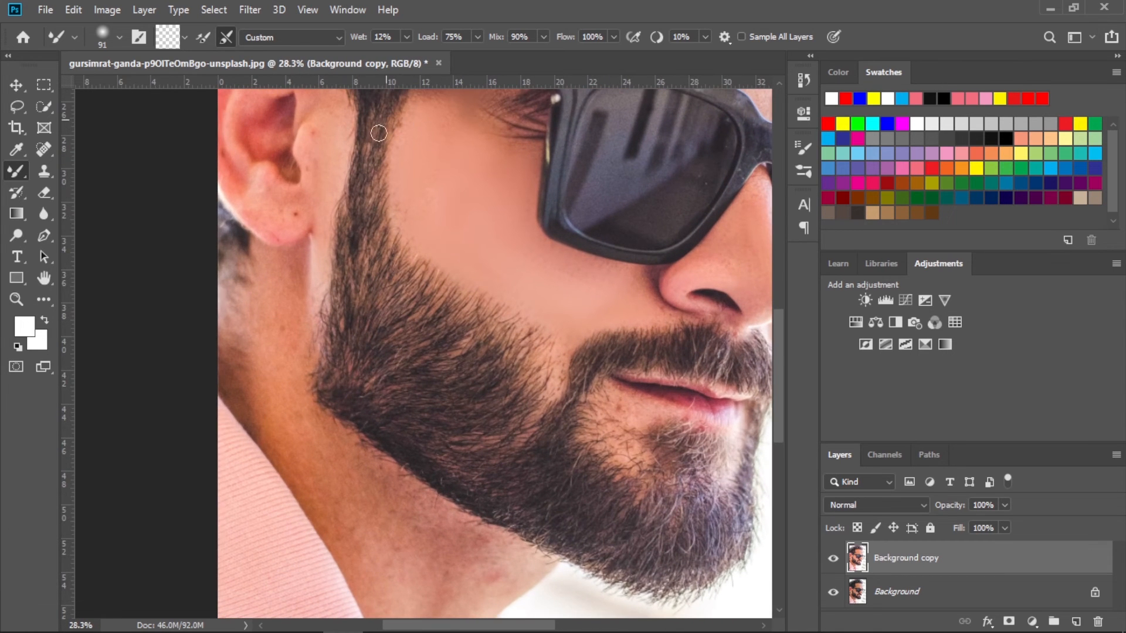
right_click(260, 326)
click(406, 366)
mouse_move(291, 286)
mouse_down()
mouse_move(257, 355)
mouse_move(220, 358)
mouse_move(293, 310)
mouse_up()
scroll(258, 345, down, 2)
click(286, 406)
mouse_move(286, 405)
mouse_down()
mouse_move(323, 466)
mouse_move(297, 383)
mouse_move(325, 405)
mouse_move(315, 364)
mouse_move(443, 455)
mouse_move(375, 420)
mouse_move(419, 482)
mouse_move(341, 458)
mouse_move(361, 488)
mouse_move(369, 435)
mouse_move(385, 452)
mouse_move(404, 413)
mouse_up()
- Smooth the neck skin between the beard and the shirt collar with the Mixer Brush
scroll(414, 410, down, 5)
drag(469, 350, 537, 371)
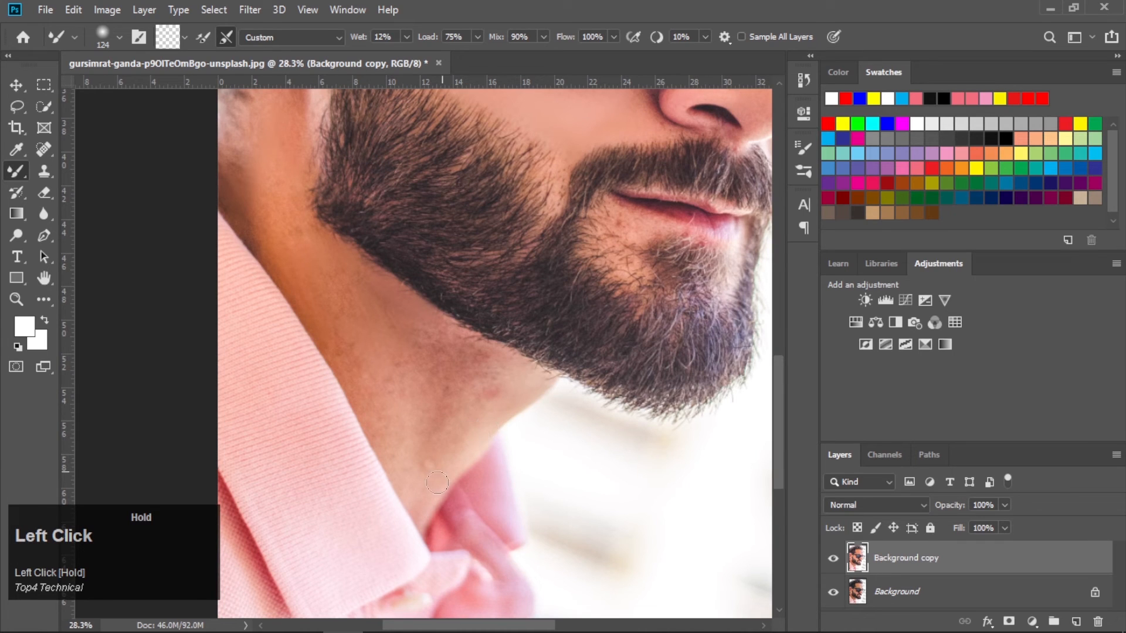
drag(426, 498, 451, 413)
mouse_move(441, 339)
mouse_down()
mouse_move(430, 328)
mouse_move(381, 387)
mouse_up()
scroll(364, 367, up, 1)
mouse_move(346, 342)
mouse_down()
mouse_move(360, 371)
mouse_move(323, 313)
mouse_move(336, 356)
mouse_move(358, 320)
mouse_move(348, 313)
mouse_move(352, 365)
mouse_move(308, 316)
mouse_move(330, 372)
mouse_move(240, 238)
mouse_move(231, 203)
mouse_move(242, 235)
mouse_move(240, 162)
mouse_move(237, 197)
mouse_move(248, 156)
mouse_up()
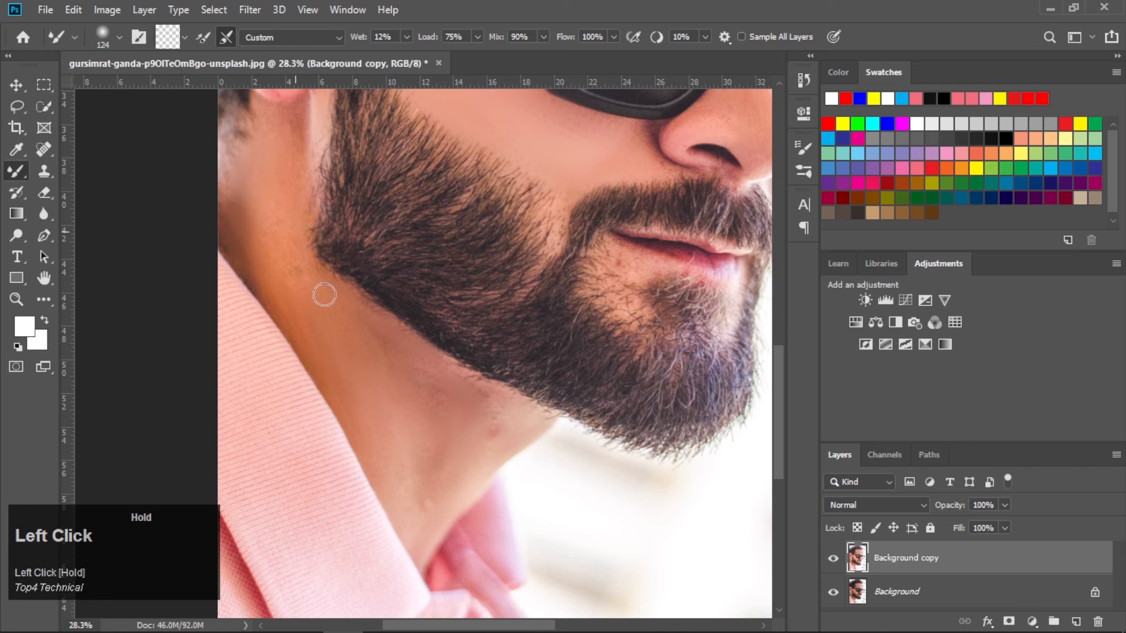
mouse_move(305, 311)
mouse_down()
mouse_move(421, 382)
mouse_move(498, 405)
mouse_move(497, 428)
mouse_move(483, 434)
mouse_move(493, 408)
mouse_move(463, 373)
mouse_move(499, 400)
mouse_move(433, 362)
mouse_move(495, 439)
mouse_up()
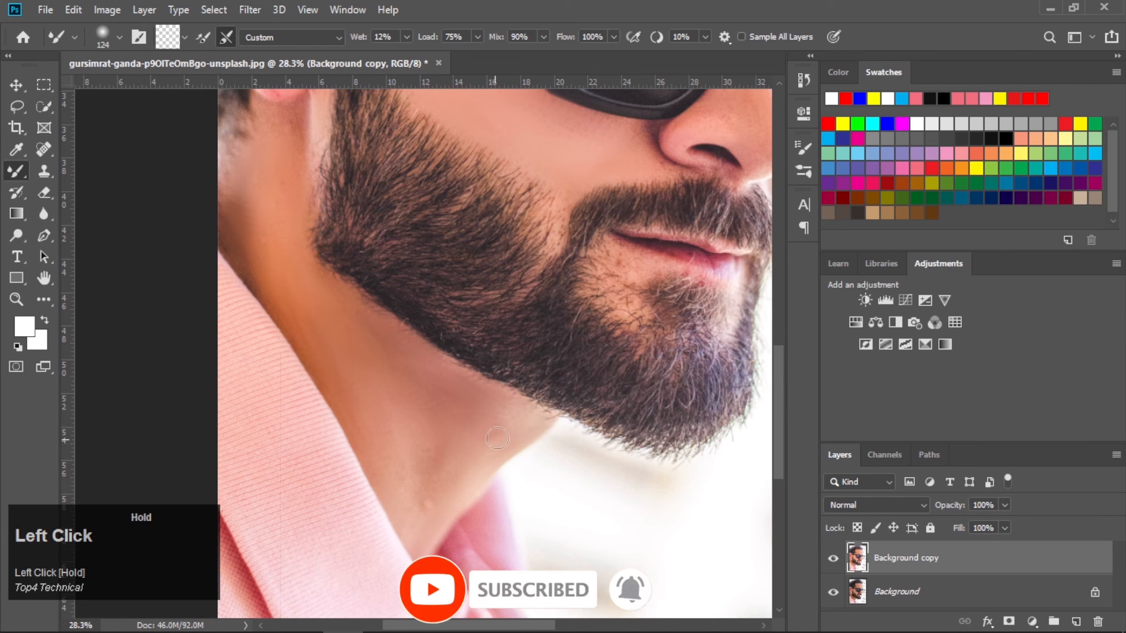
- Smooth the neck skin under the jaw and the strip between the earlobe and the beard with the Mixer Brush
mouse_move(428, 498)
mouse_down()
mouse_move(402, 507)
mouse_move(378, 413)
mouse_move(309, 330)
mouse_move(356, 351)
mouse_move(363, 315)
mouse_move(404, 351)
mouse_move(359, 334)
mouse_up()
scroll(358, 335, up, 2)
scroll(359, 335, down, 3)
scroll(309, 283, up, 2)
drag(309, 284, 312, 264)
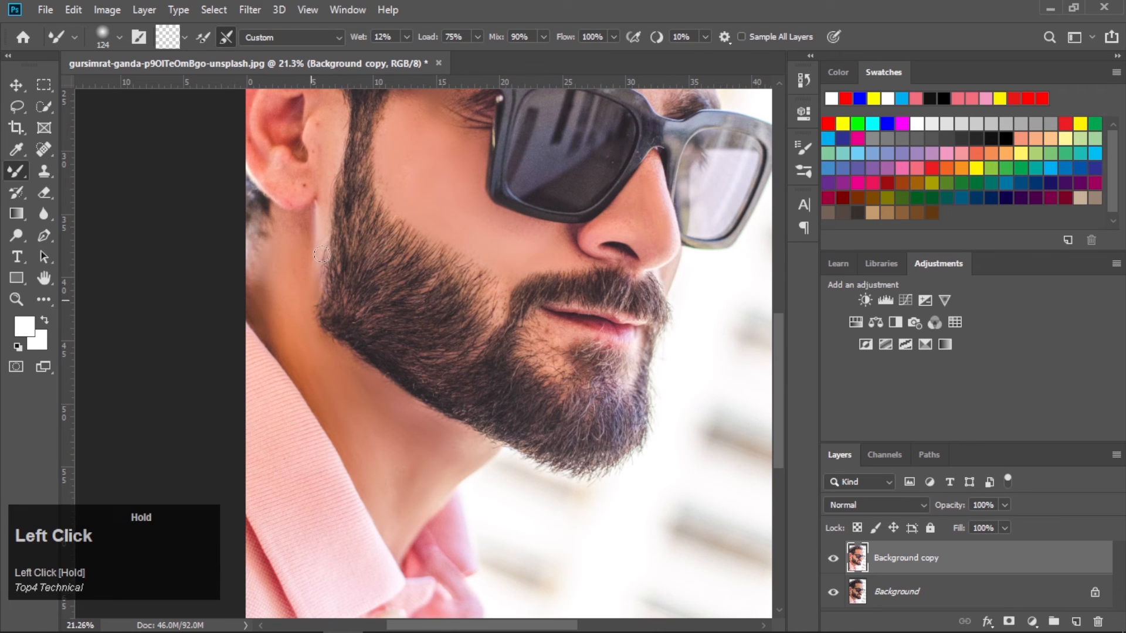
scroll(316, 273, down, 1)
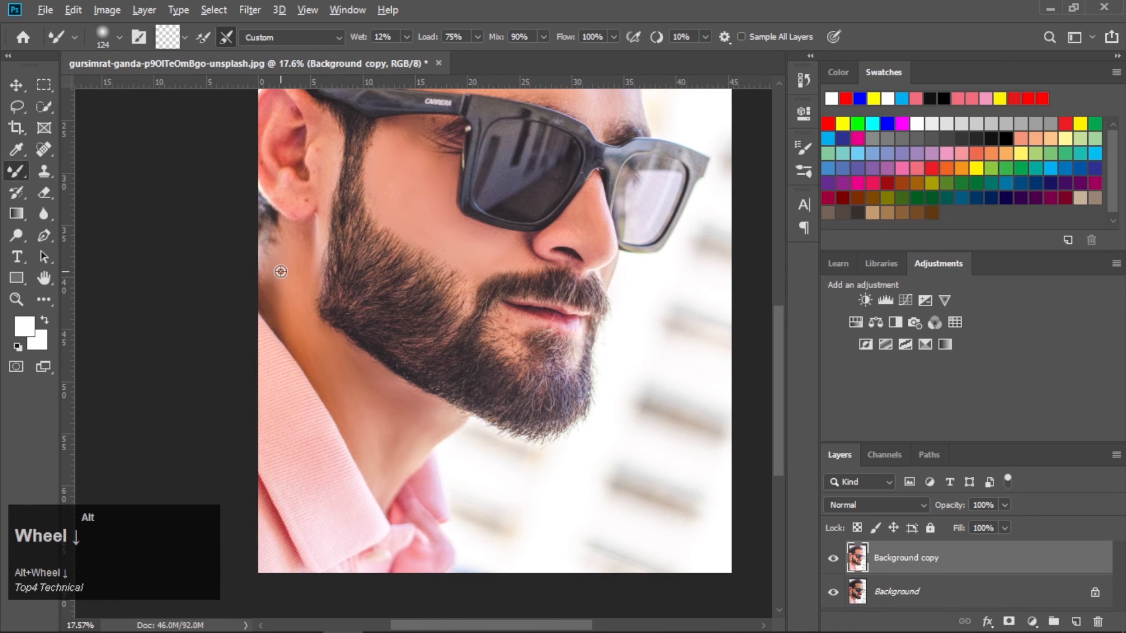
scroll(280, 272, down, 1)
scroll(288, 260, down, 1)
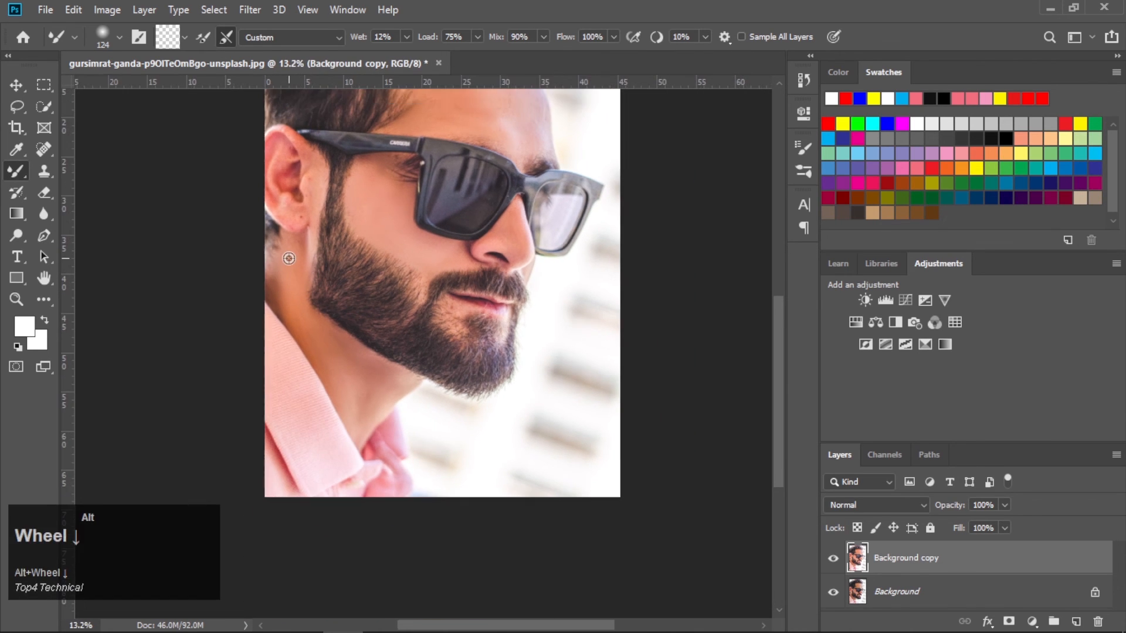
- Smooth the upper cheek skin beside the sideburn, just below the arm of the sunglasses
scroll(296, 259, up, 1)
scroll(360, 332, up, 1)
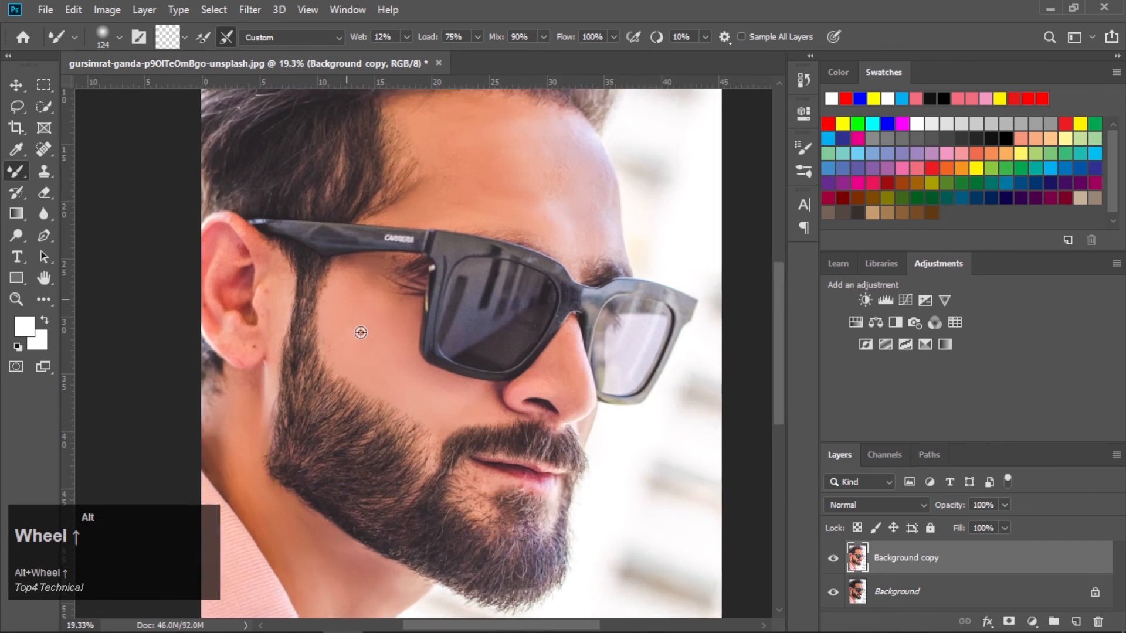
scroll(361, 333, up, 1)
scroll(346, 306, up, 1)
click(314, 272)
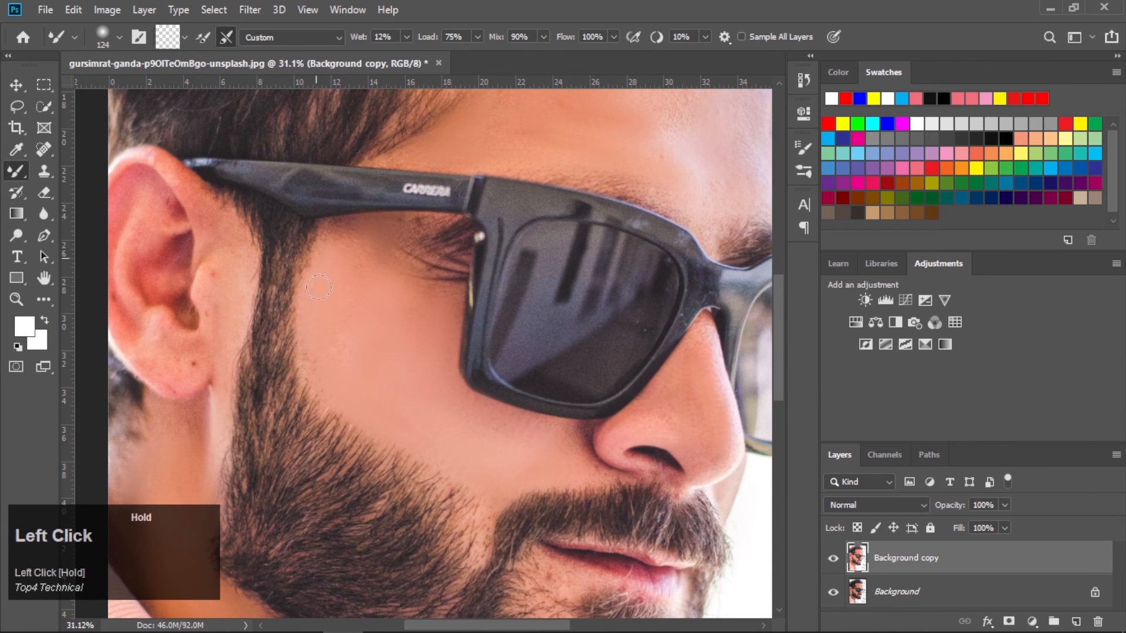
- Smooth the bare skin patch below the corner of the mouth, the cheek edge by the moustache and the fold beside the nostril
scroll(316, 297, down, 1)
scroll(367, 304, down, 2)
scroll(507, 503, down, 1)
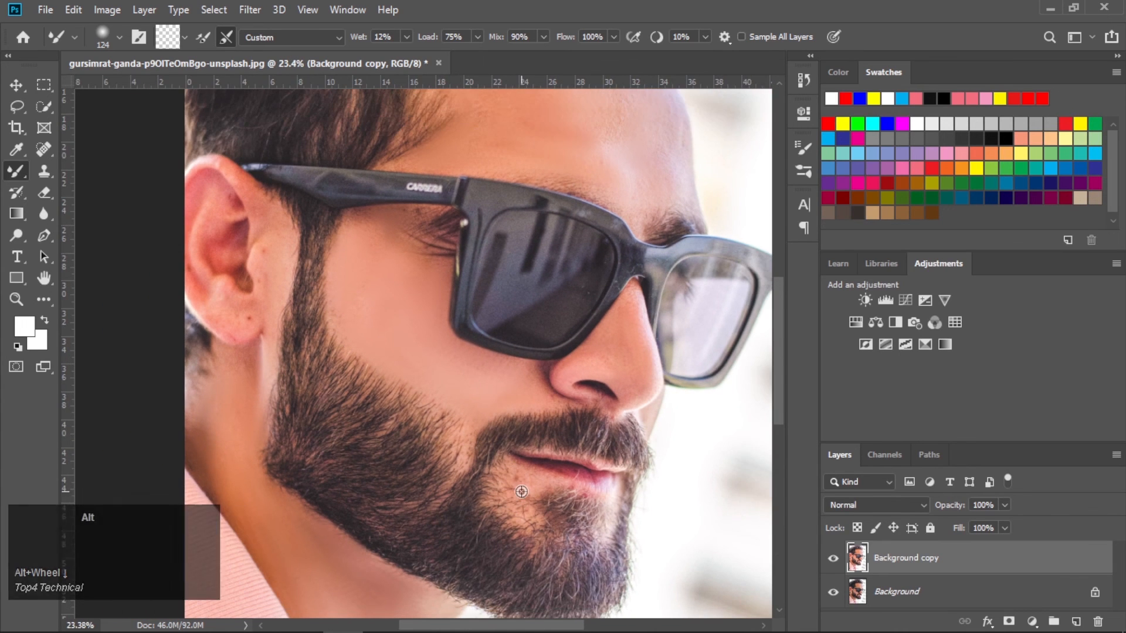
scroll(507, 502, up, 1)
click(516, 485)
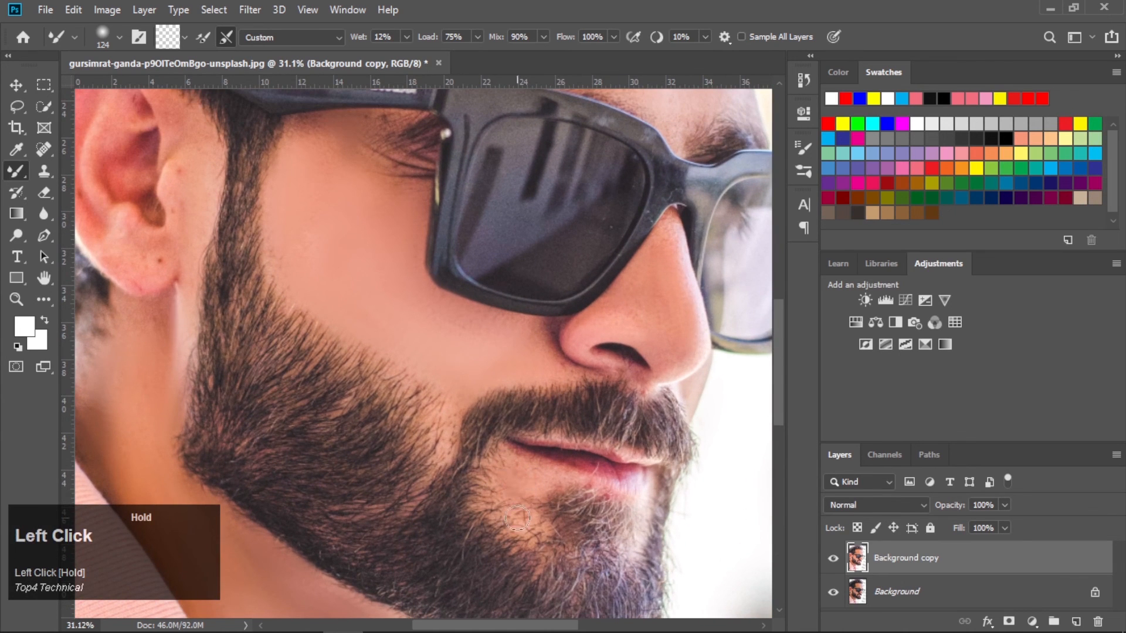
mouse_move(554, 485)
mouse_down()
mouse_move(647, 533)
mouse_move(468, 438)
mouse_move(447, 448)
mouse_up()
click(446, 448)
scroll(467, 409, down, 2)
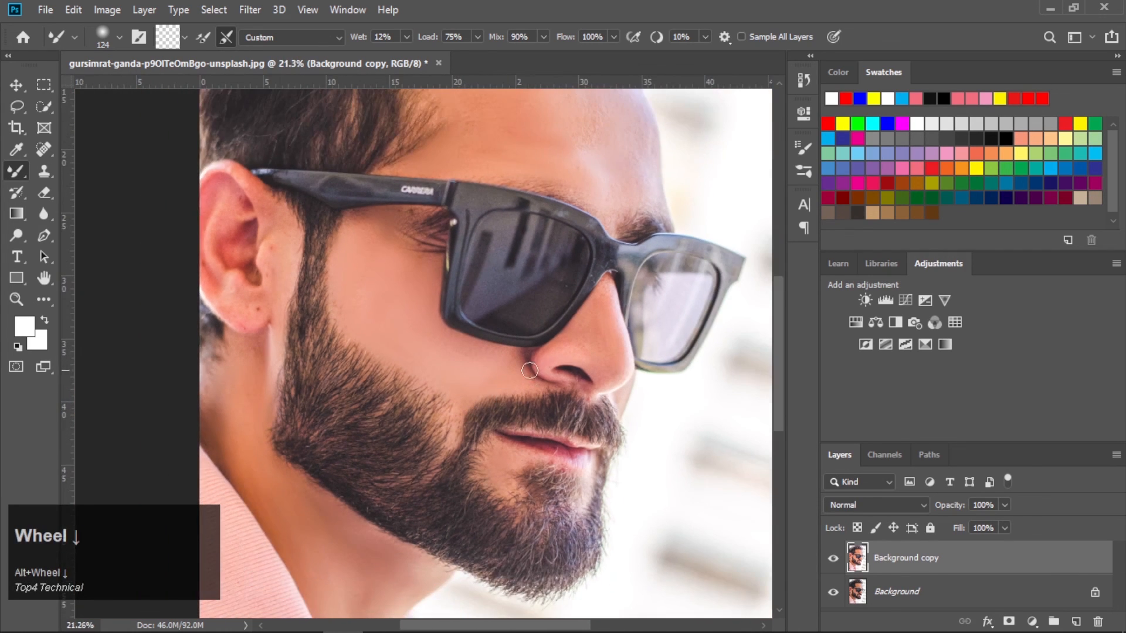
drag(528, 359, 534, 375)
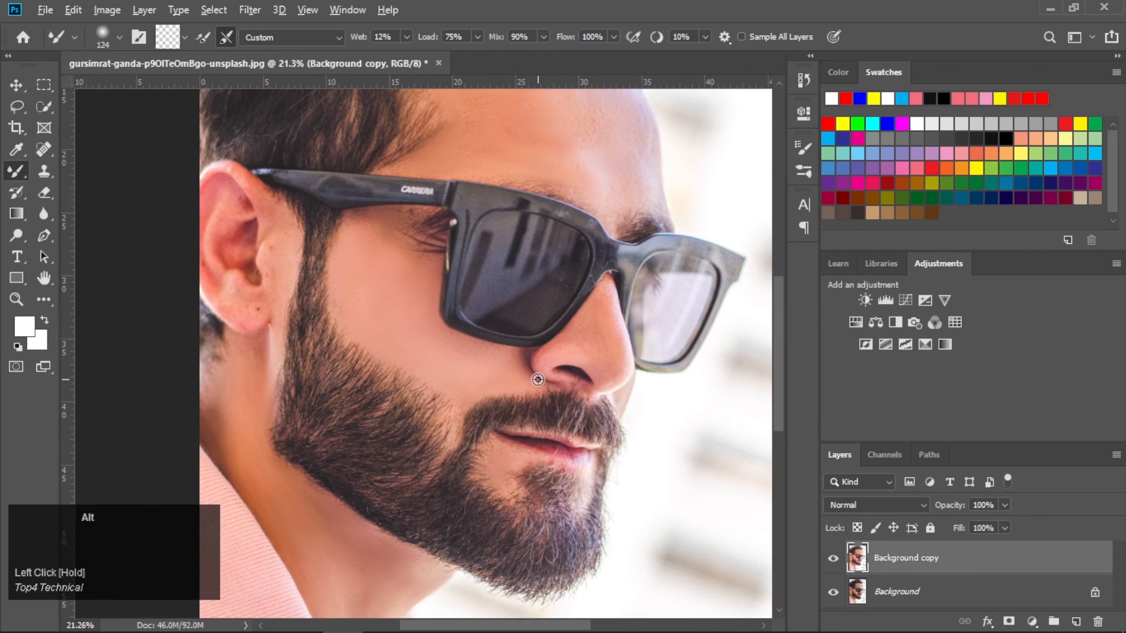
- Toggle the visibility of the Background copy layer to compare the retouched portrait with the original
scroll(535, 372, down, 1)
scroll(526, 254, down, 1)
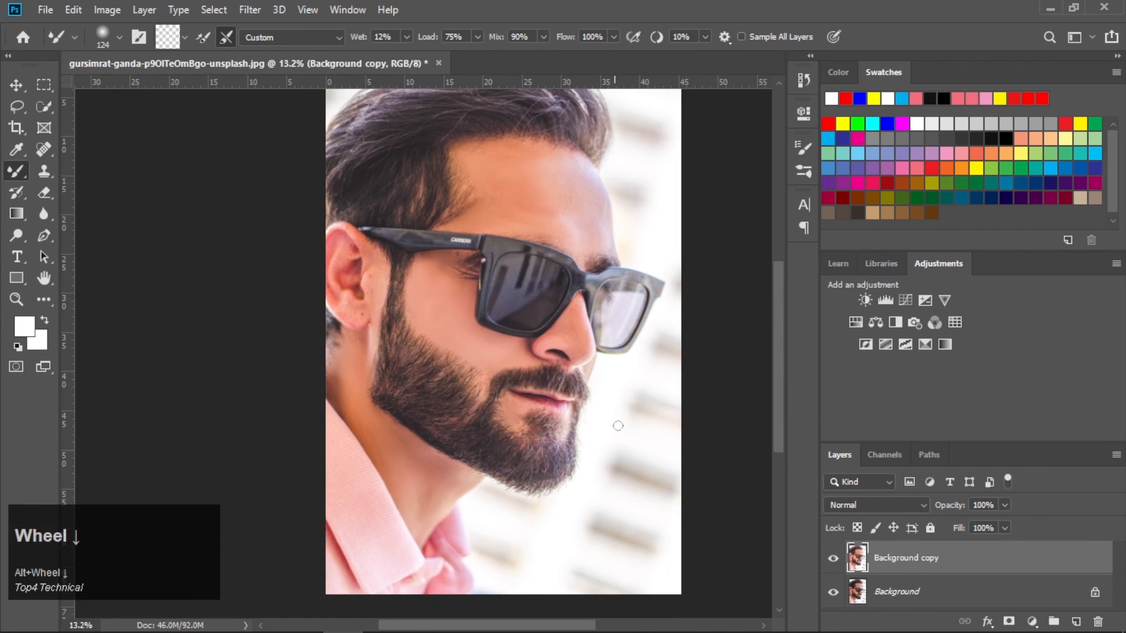
scroll(523, 312, up, 1)
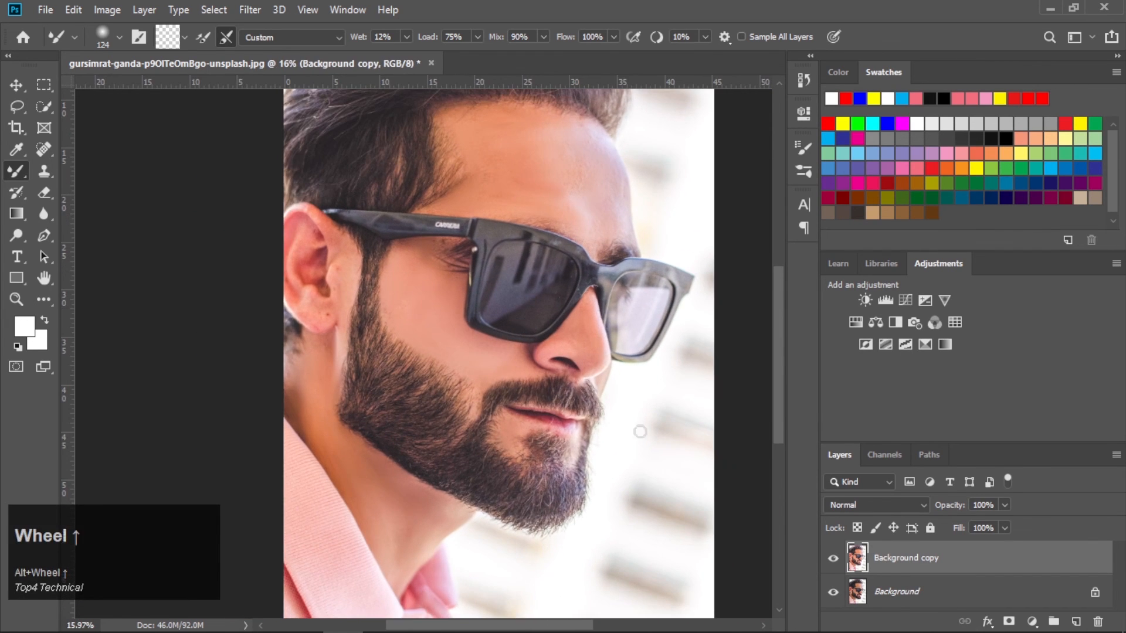
click(833, 560)
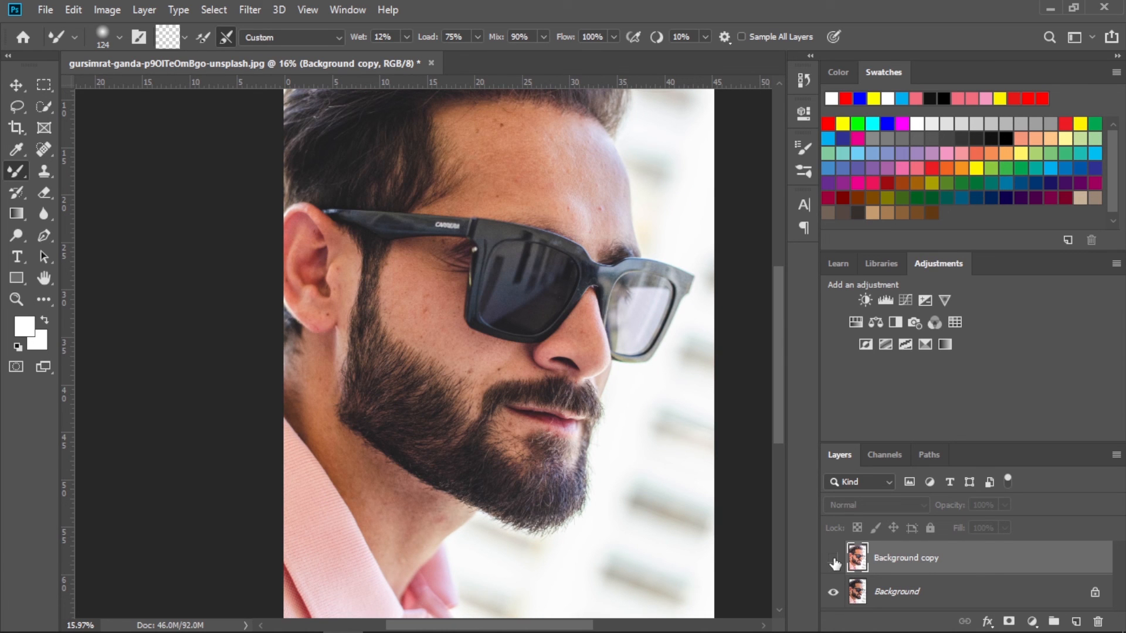
click(833, 560)
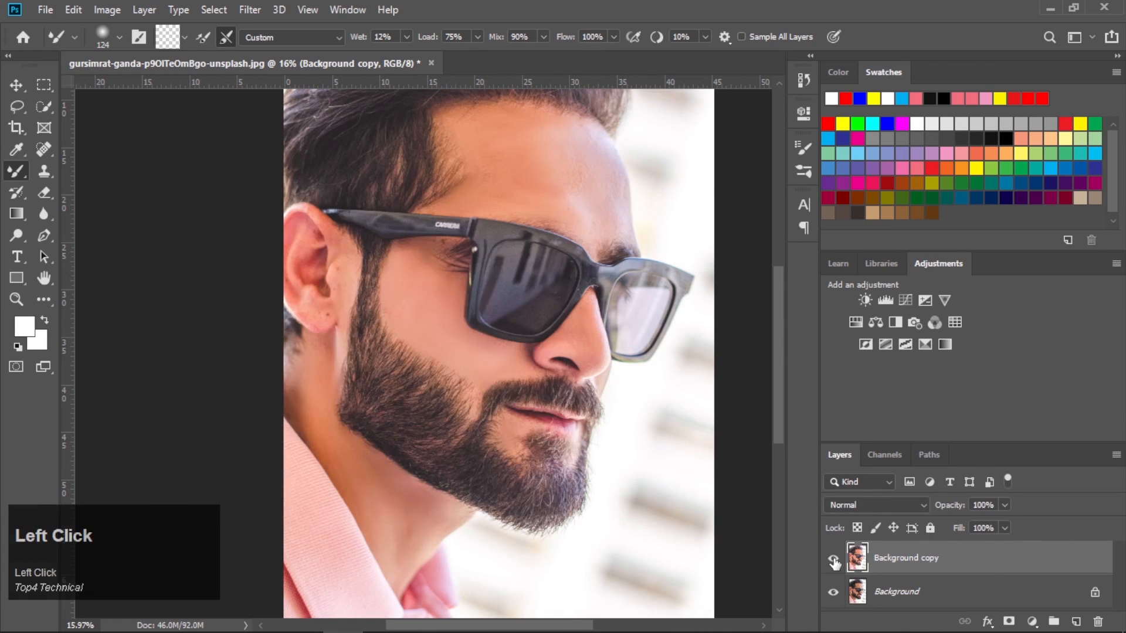
click(833, 560)
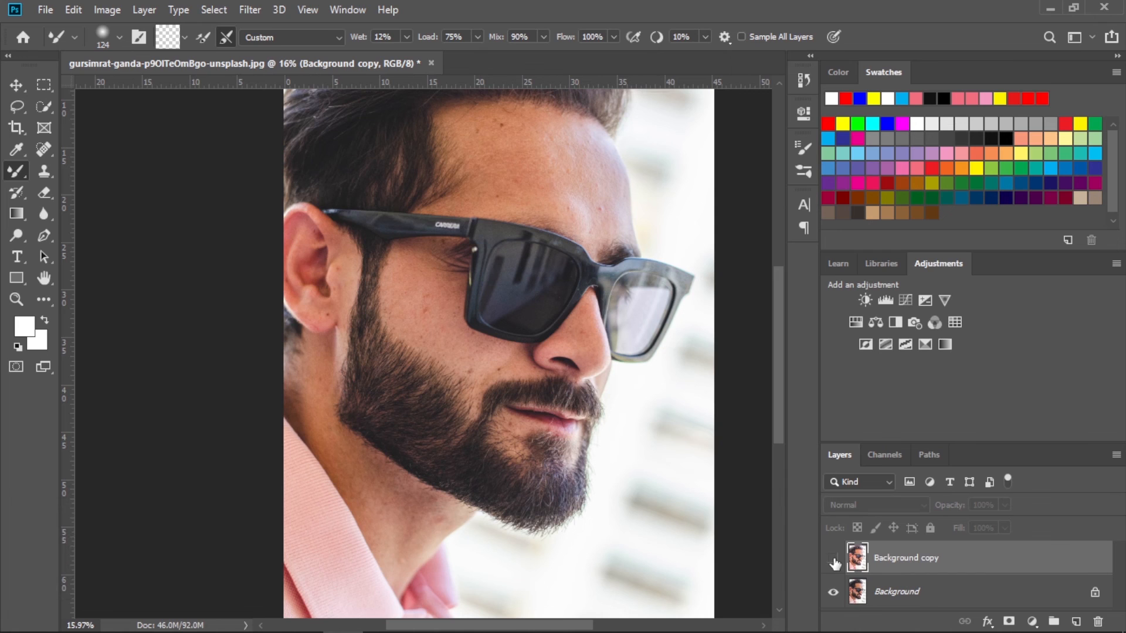